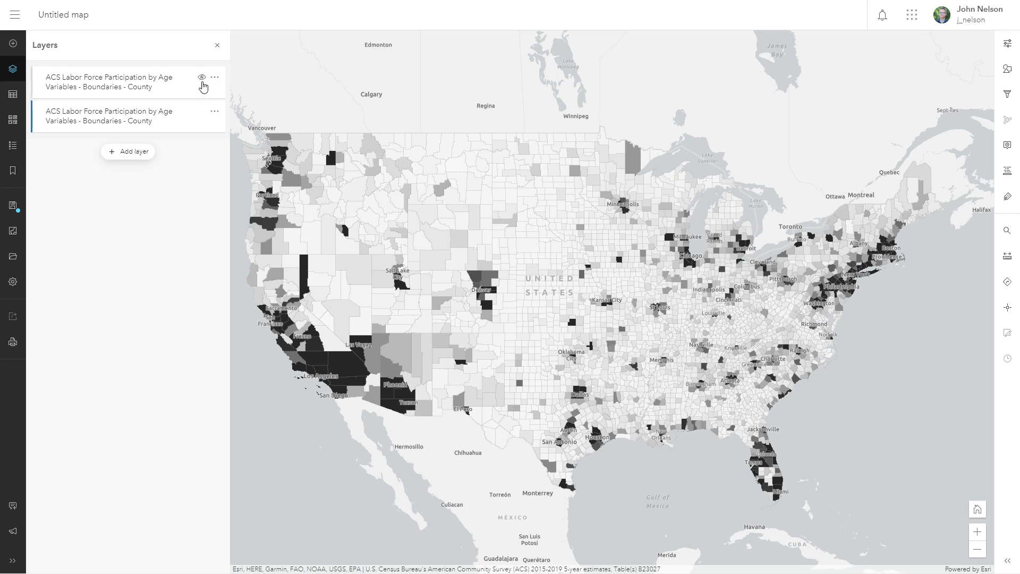
- Show the upper ACS Labor Force Participation county layer on the map and select it for styling
{"action": "left_click", "coordinate": [202, 77]}
{"action": "left_click", "coordinate": [157, 255]}
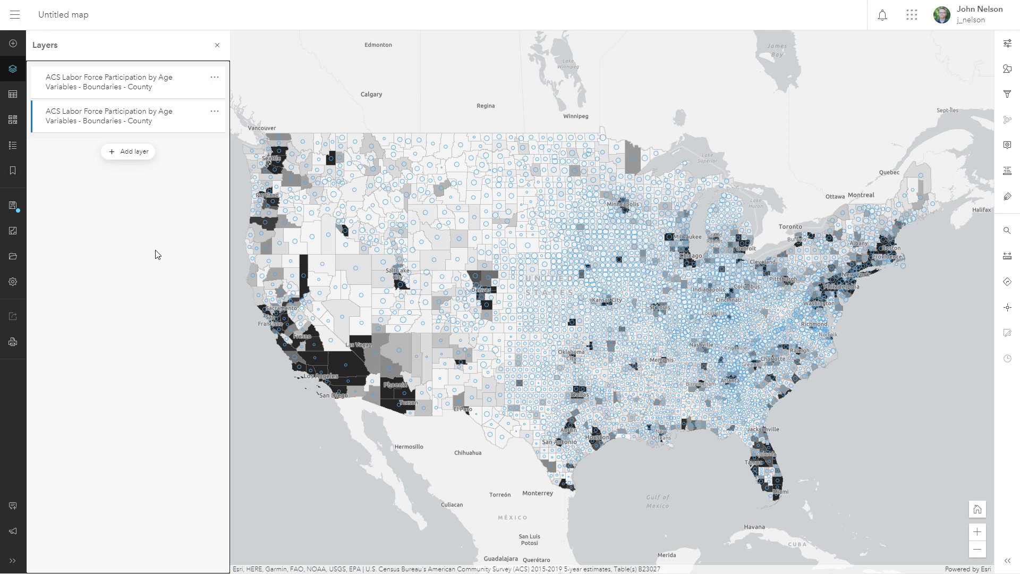
{"action": "left_click", "coordinate": [124, 90]}
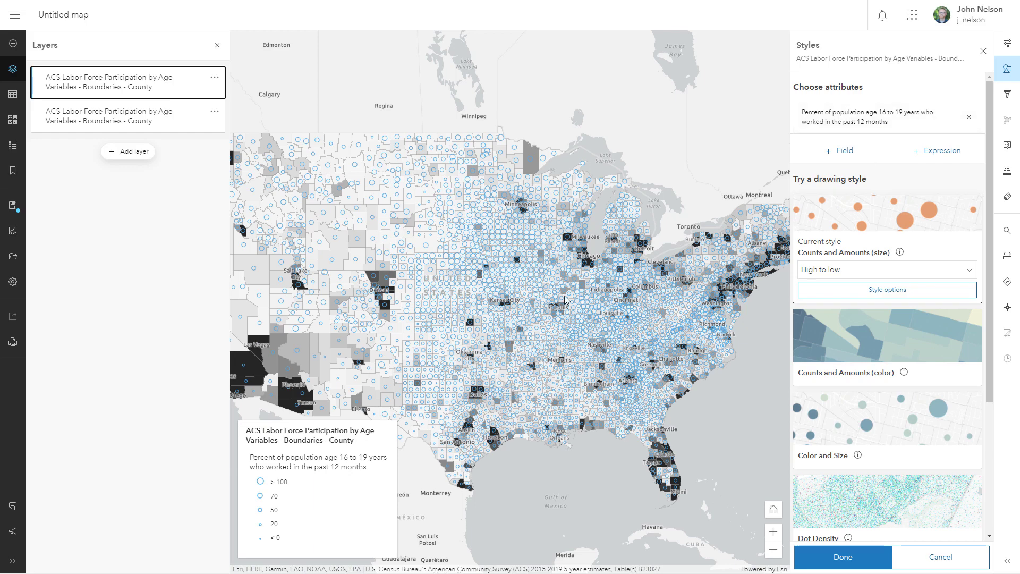
- Examine how the county circles sit over the grayscale counties across the Midwest, East Coast, West, Texas and Florida
{"action": "scroll", "coordinate": [574, 302], "scroll_direction": "up", "scroll_amount": 2}
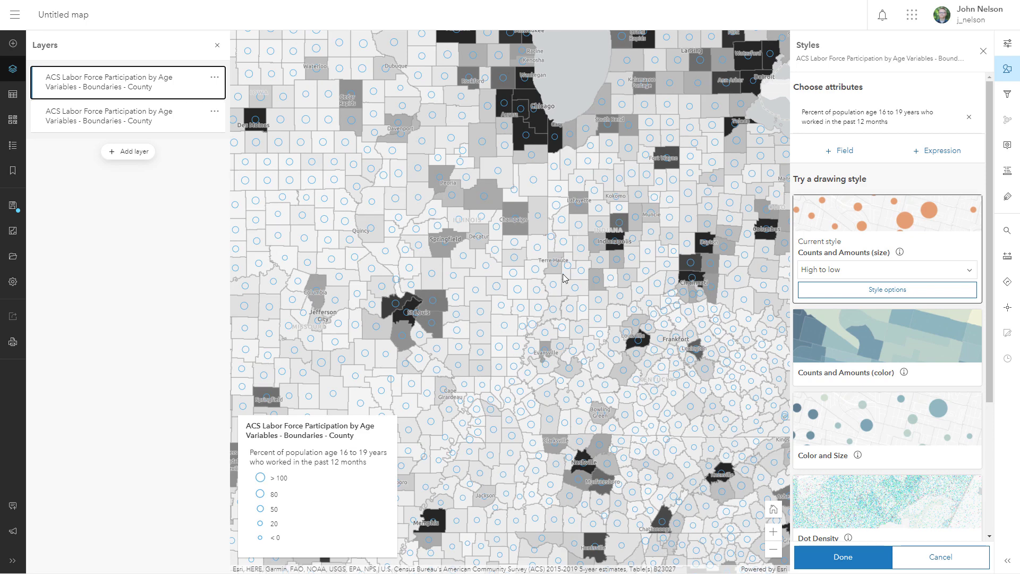
{"action": "scroll", "coordinate": [561, 274], "scroll_direction": "down", "scroll_amount": 1}
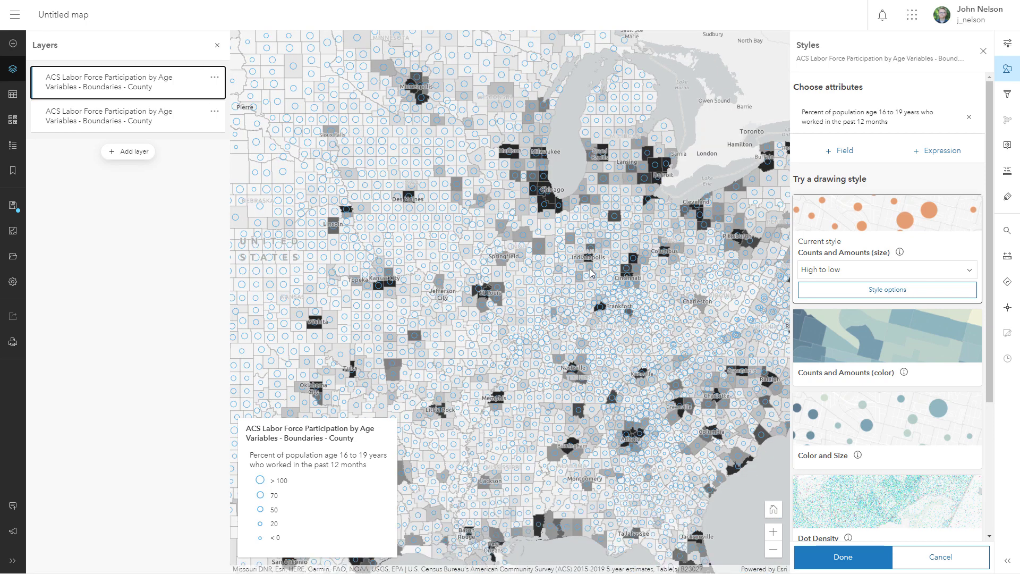
{"action": "left_click_drag", "start_coordinate": [591, 273], "coordinate": [551, 294]}
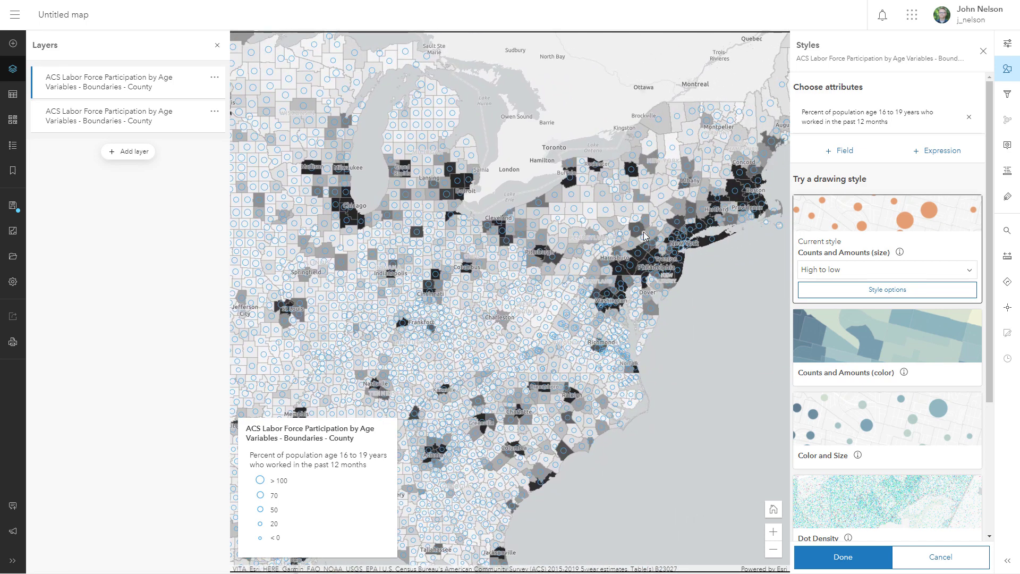
{"action": "key", "text": "Left"}
{"action": "key", "text": "Down"}
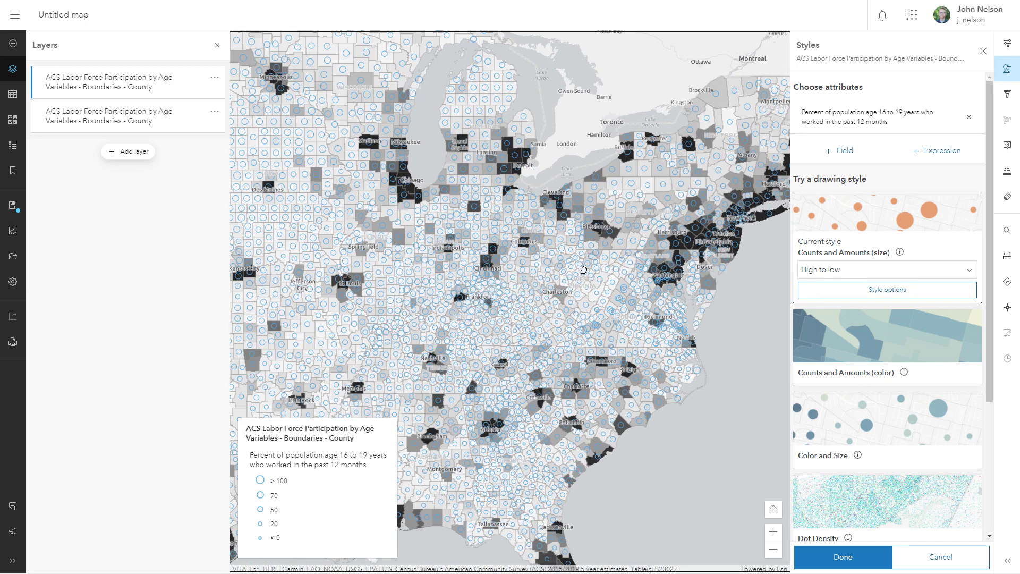
{"action": "key", "text": "Left"}
{"action": "key", "text": "Left"}
{"action": "key", "text": "Left"}
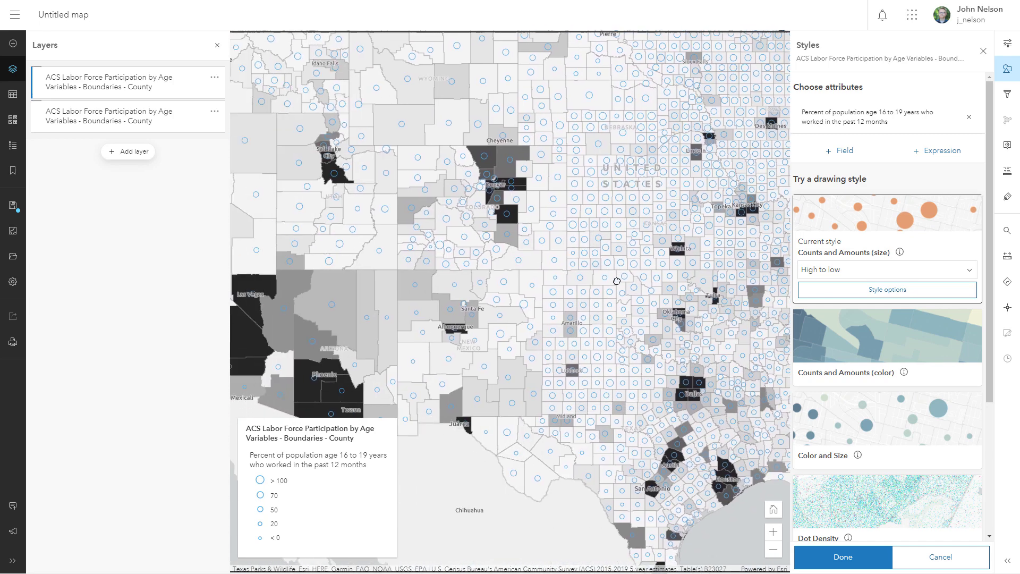
{"action": "left_click_drag", "start_coordinate": [450, 301], "coordinate": [588, 318]}
{"action": "key", "text": "Right"}
{"action": "key", "text": "Right"}
{"action": "key", "text": "Right"}
{"action": "key", "text": "Up"}
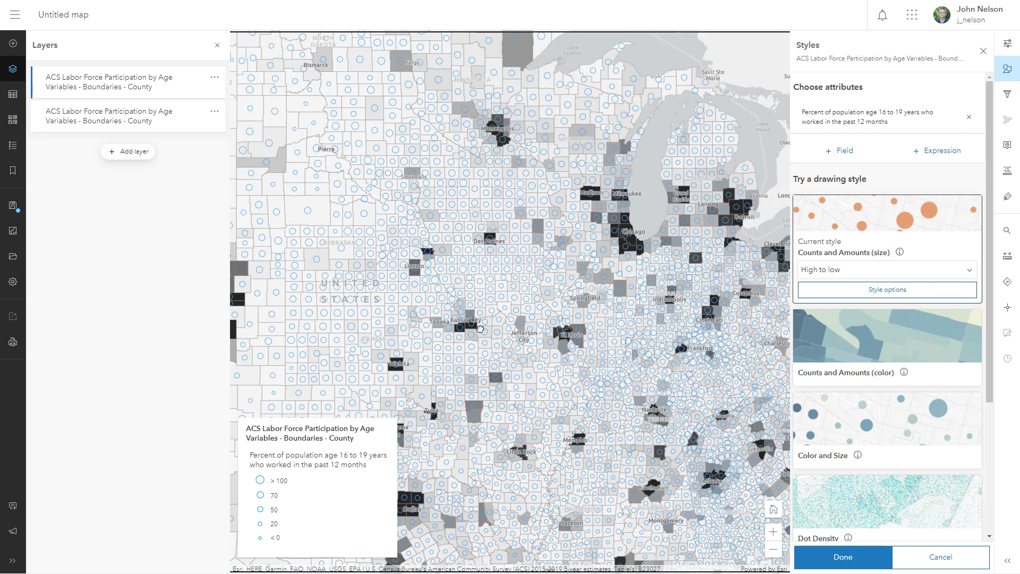
{"action": "key", "text": "Right"}
{"action": "key", "text": "Down"}
{"action": "key", "text": "Right"}
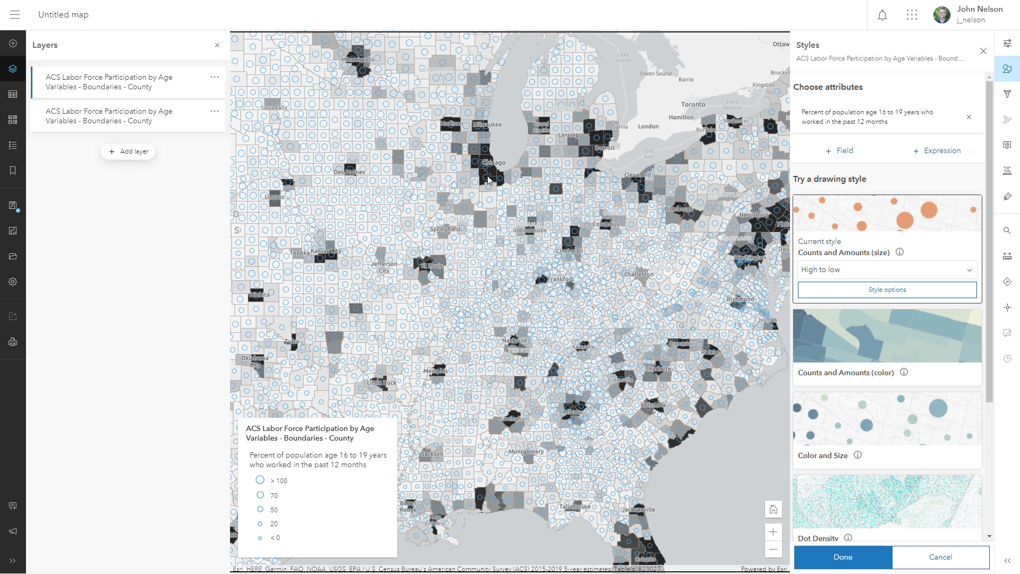
{"action": "left_click_drag", "start_coordinate": [575, 509], "coordinate": [588, 367]}
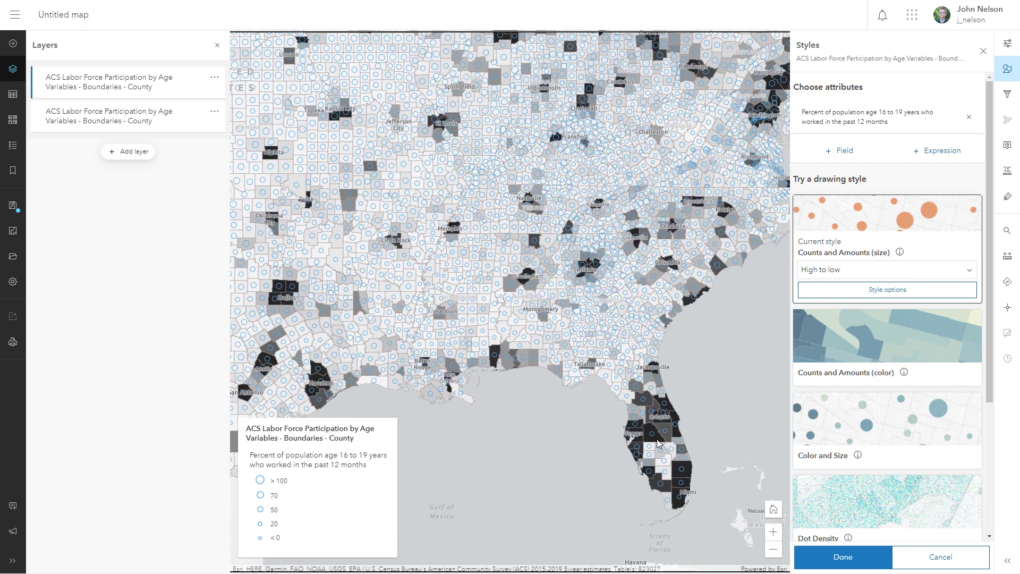
{"action": "left_click_drag", "start_coordinate": [515, 284], "coordinate": [483, 376]}
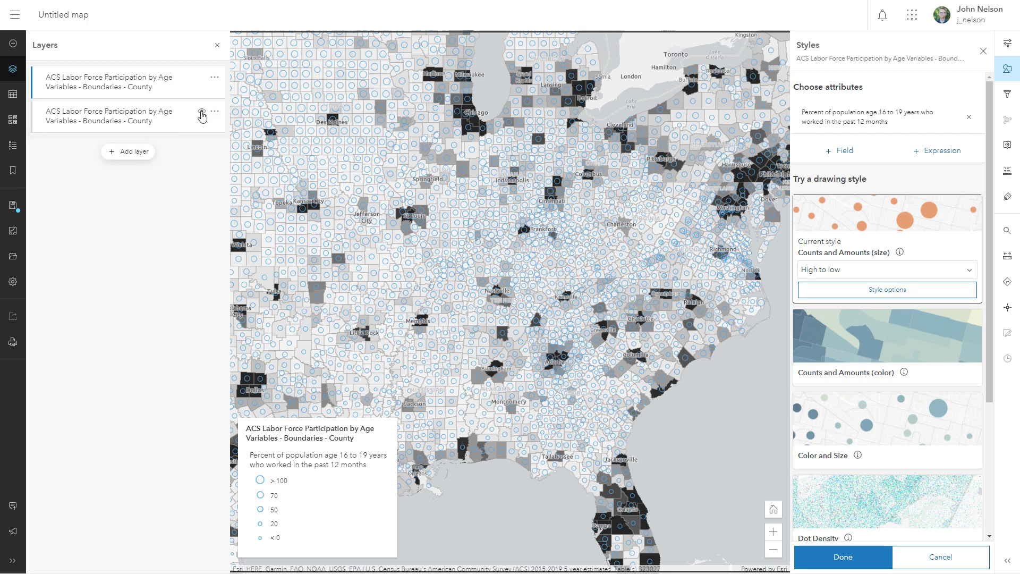
- Hide the lower grayscale county layer and bring most of the United States into view
{"action": "left_click", "coordinate": [202, 112]}
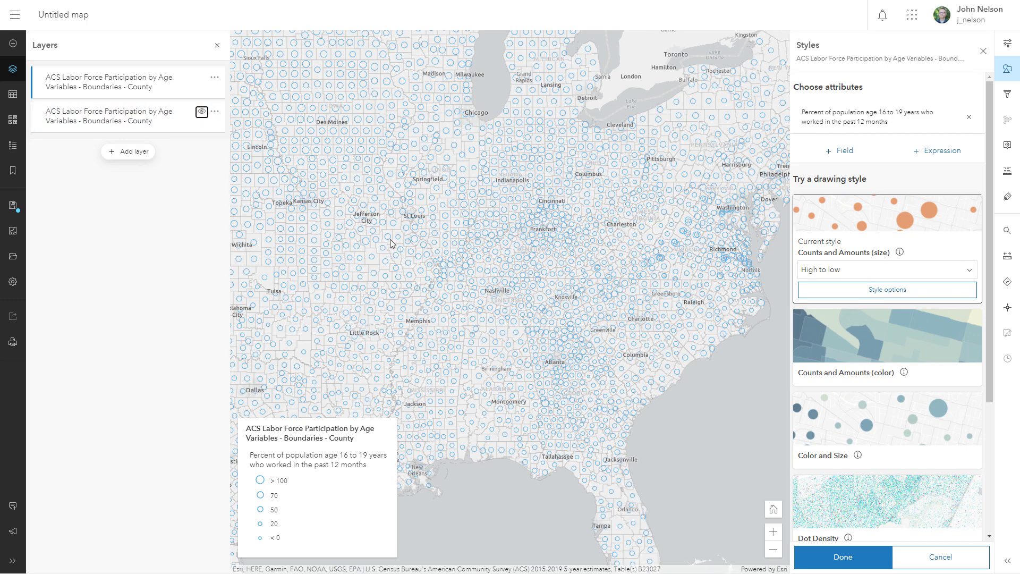
{"action": "left_click_drag", "start_coordinate": [419, 194], "coordinate": [460, 244]}
{"action": "scroll", "coordinate": [716, 347], "scroll_direction": "down", "scroll_amount": 2}
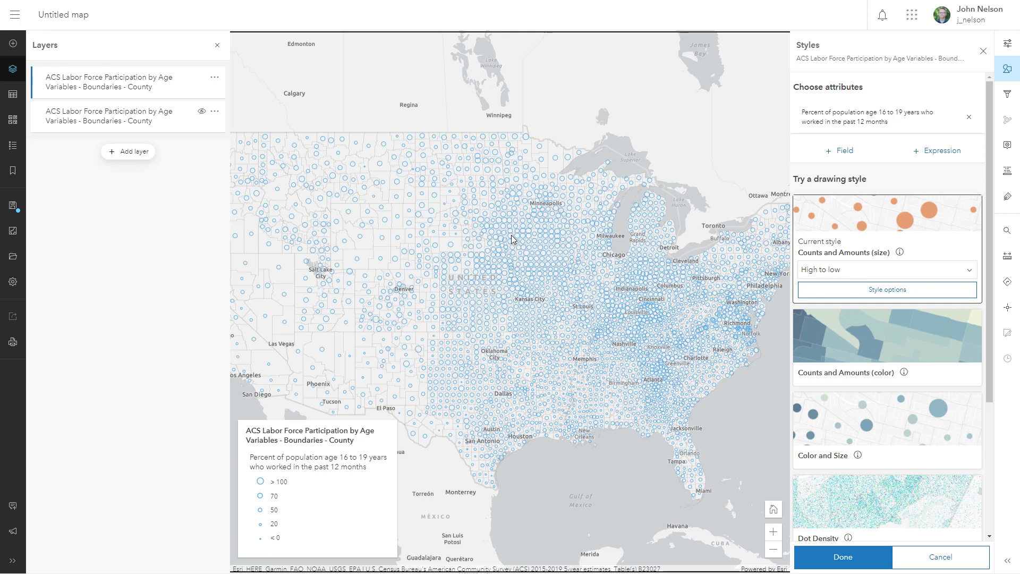
- Replace the upper layer's styling attribute with the field Total population age 16 and over
{"action": "left_click", "coordinate": [969, 118]}
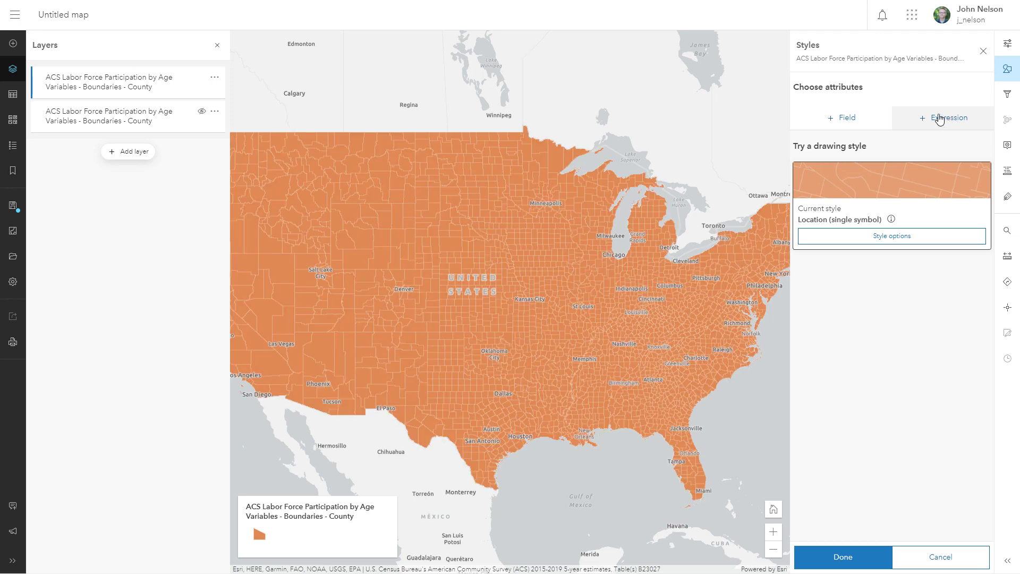
{"action": "left_click", "coordinate": [839, 122]}
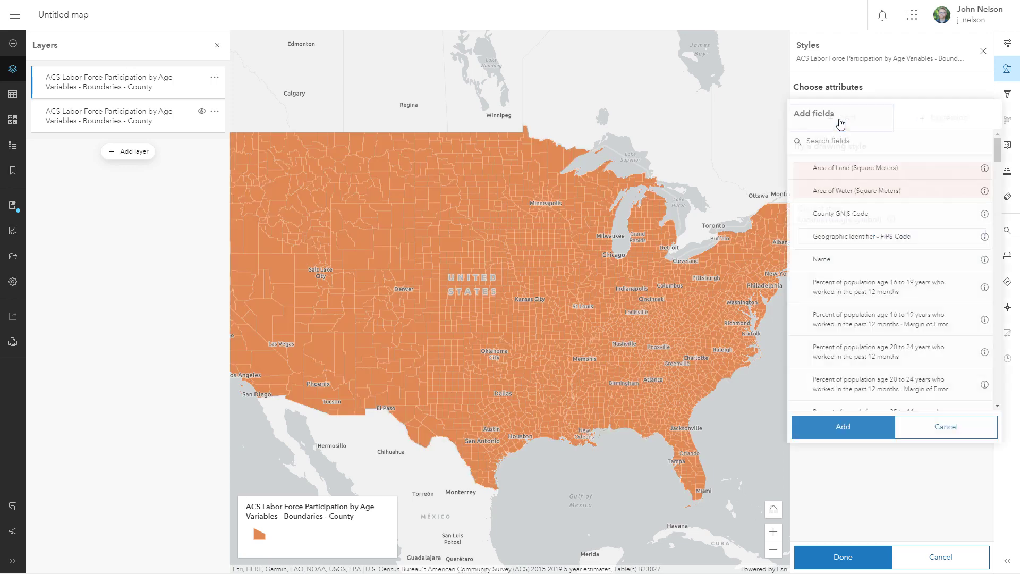
{"action": "left_click", "coordinate": [844, 142]}
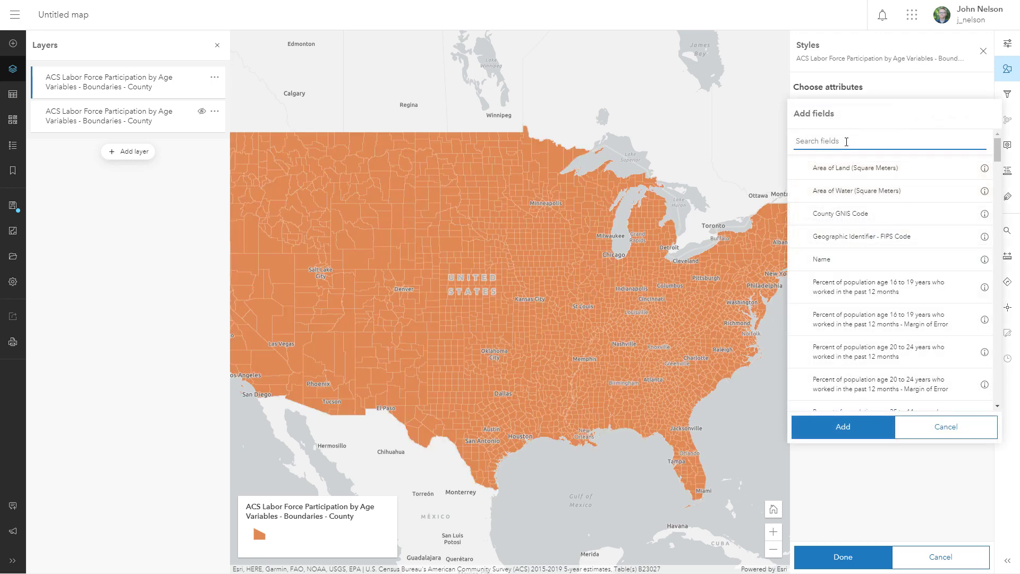
{"action": "type", "text": "total"}
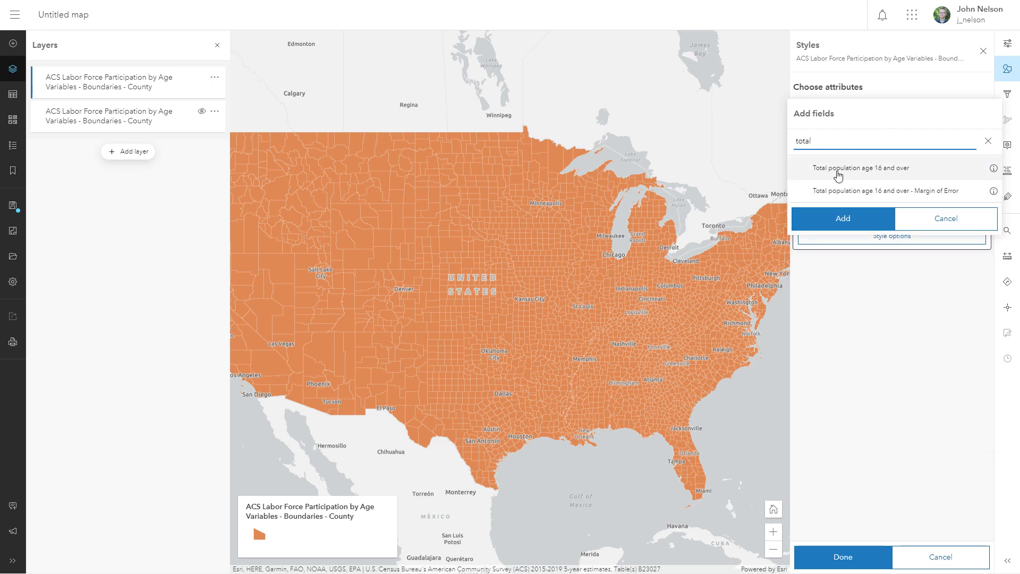
{"action": "left_click", "coordinate": [836, 171]}
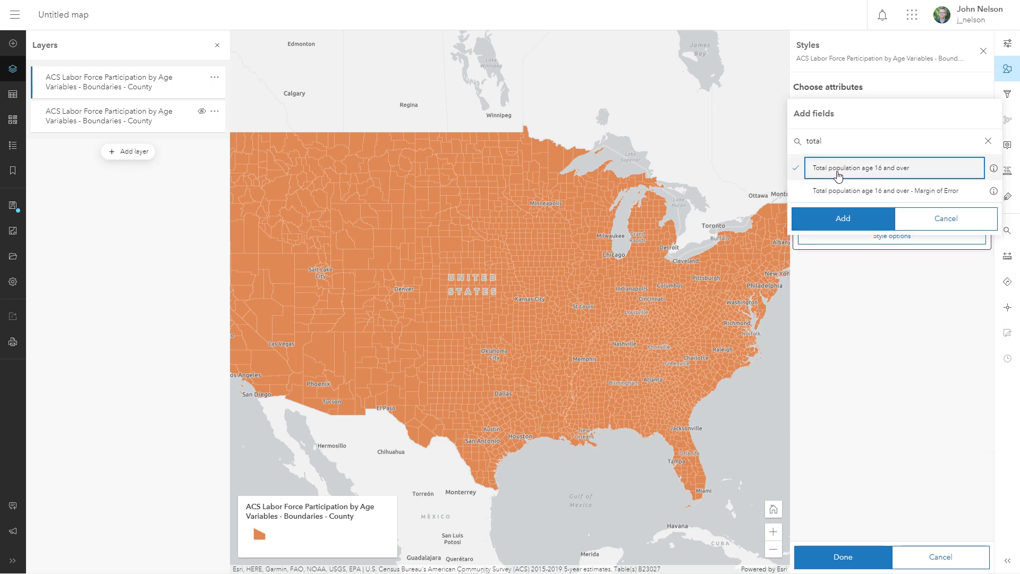
{"action": "left_click", "coordinate": [840, 223]}
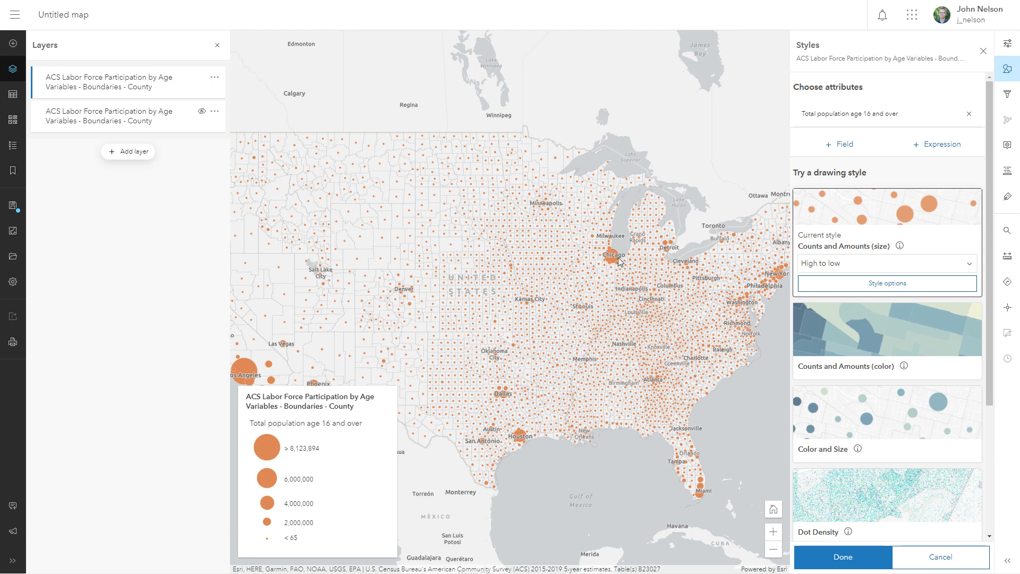
- Add the field Percent of population age 16 to 19 years who worked in the past 12 months as a second styling attribute
{"action": "left_click_drag", "start_coordinate": [651, 277], "coordinate": [564, 280]}
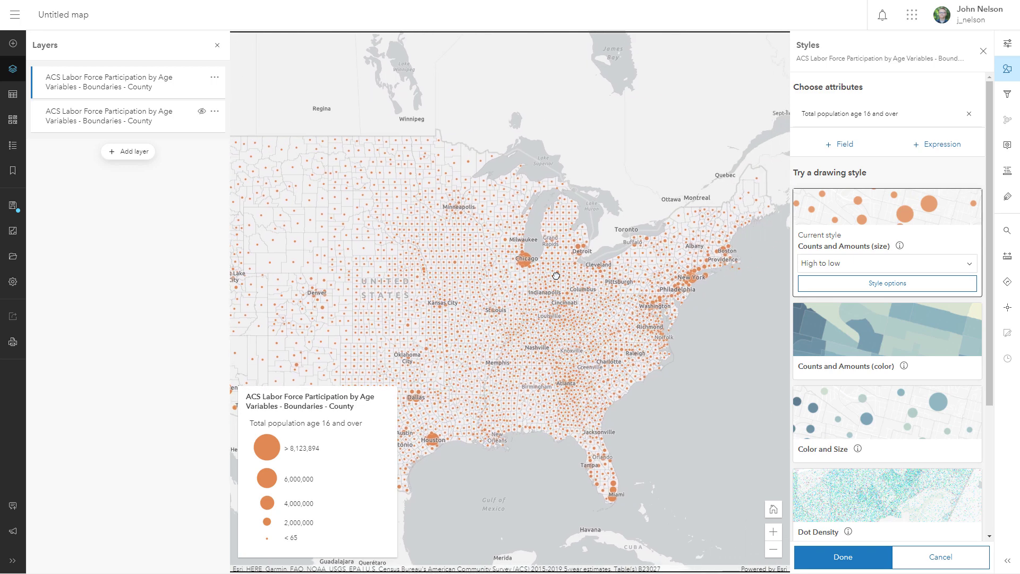
{"action": "left_click", "coordinate": [839, 149]}
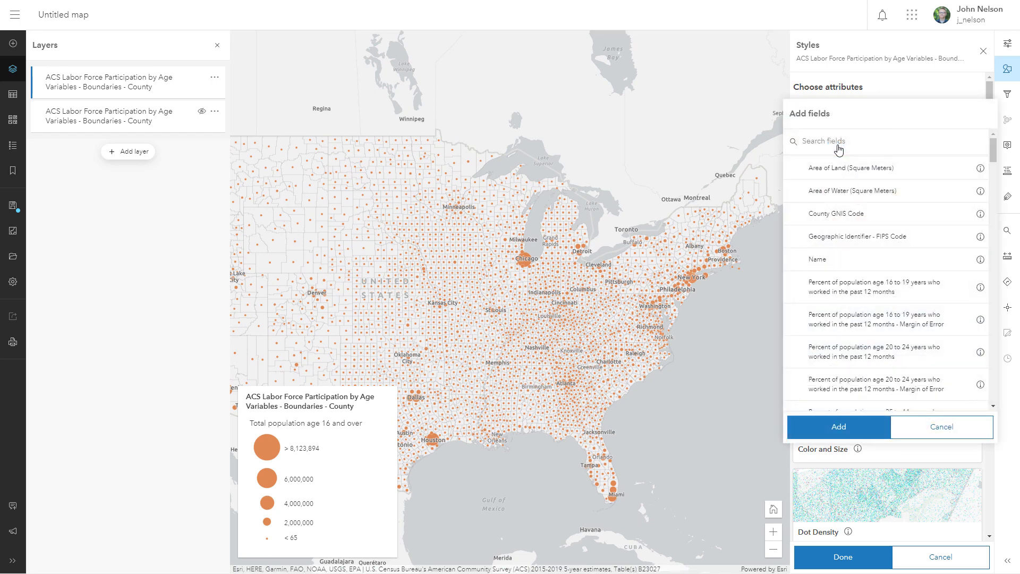
{"action": "scroll", "coordinate": [863, 219], "scroll_direction": "down", "scroll_amount": 1}
{"action": "scroll", "coordinate": [863, 218], "scroll_direction": "down", "scroll_amount": 1}
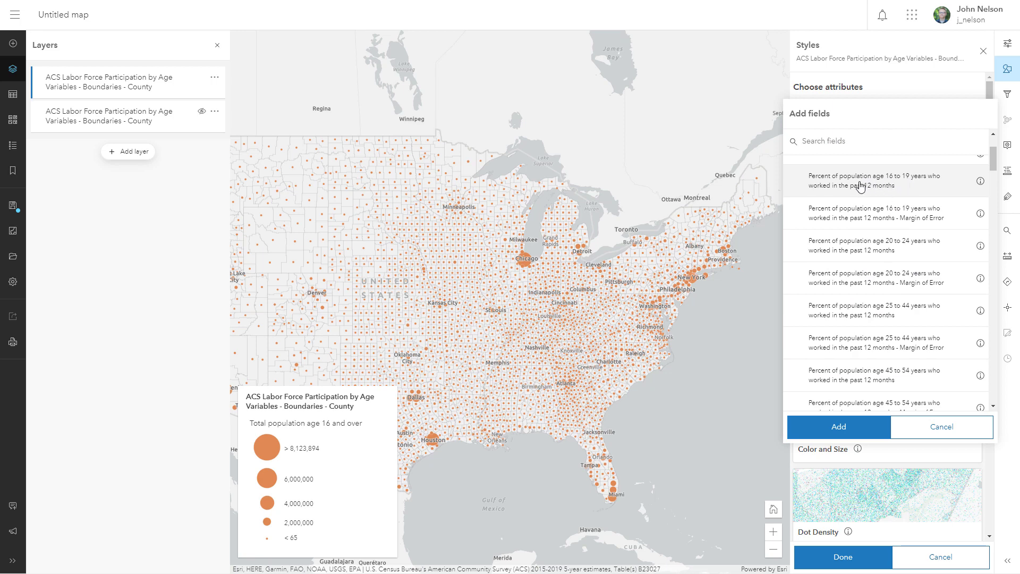
{"action": "left_click", "coordinate": [860, 187]}
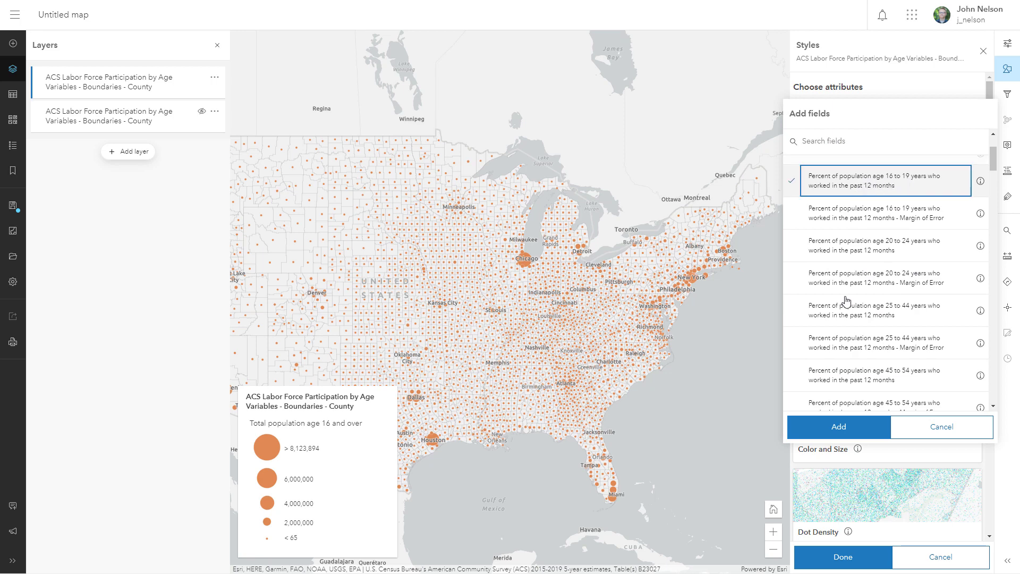
{"action": "left_click", "coordinate": [840, 426]}
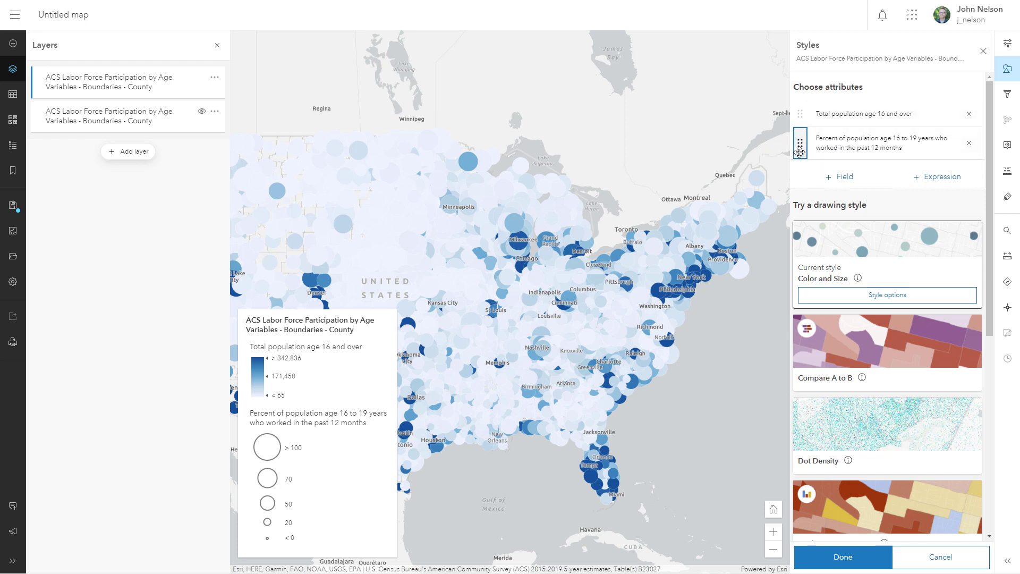
- Move the age 16 to 19 percent attribute above total population so it drives color and population drives size, and inspect the eastern counties
{"action": "left_click_drag", "start_coordinate": [800, 153], "coordinate": [802, 126]}
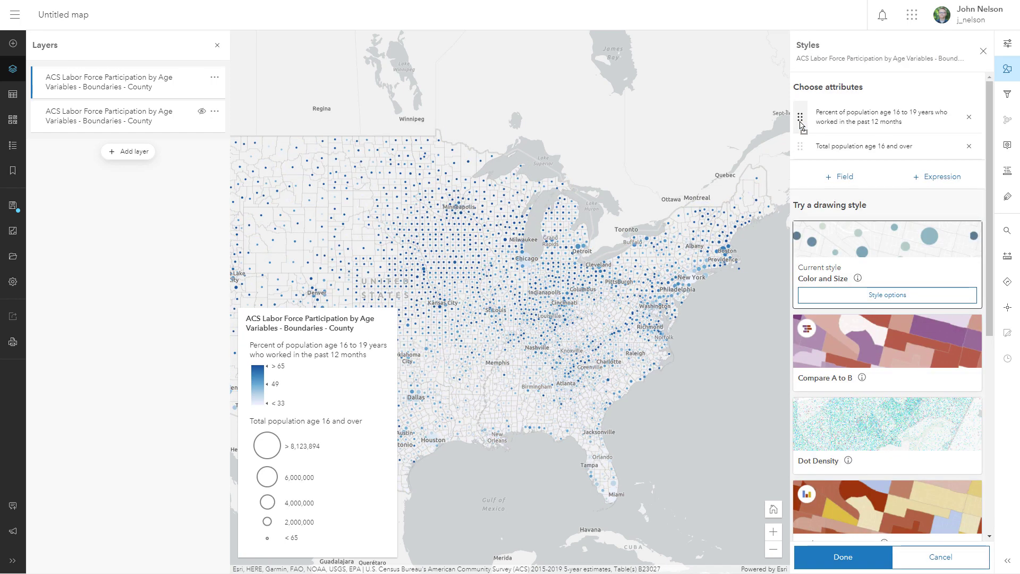
{"action": "left_click_drag", "start_coordinate": [572, 250], "coordinate": [598, 253]}
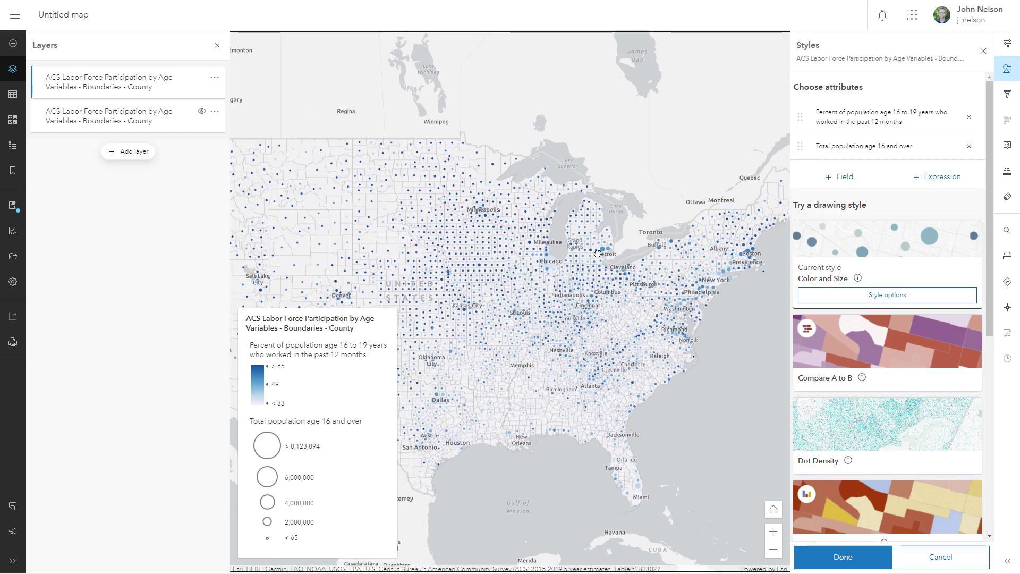
{"action": "scroll", "coordinate": [597, 253], "scroll_direction": "up", "scroll_amount": 2}
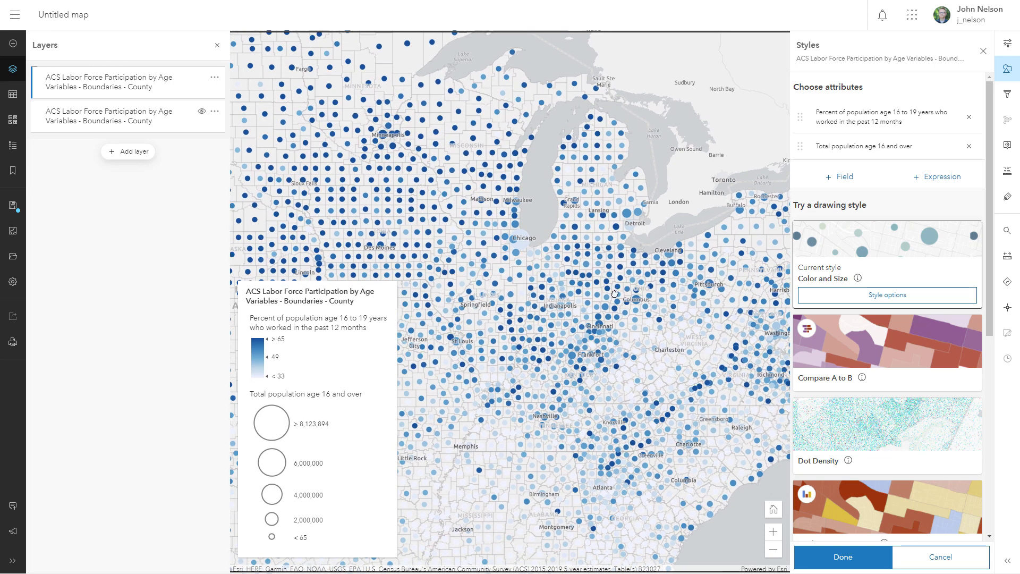
{"action": "left_click_drag", "start_coordinate": [635, 364], "coordinate": [627, 346]}
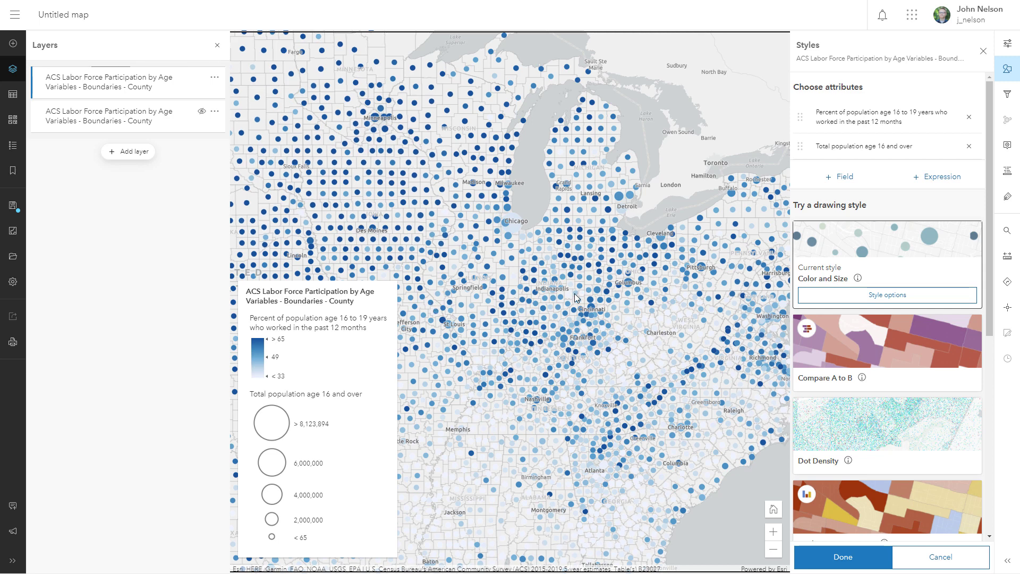
{"action": "left_click_drag", "start_coordinate": [574, 291], "coordinate": [511, 265]}
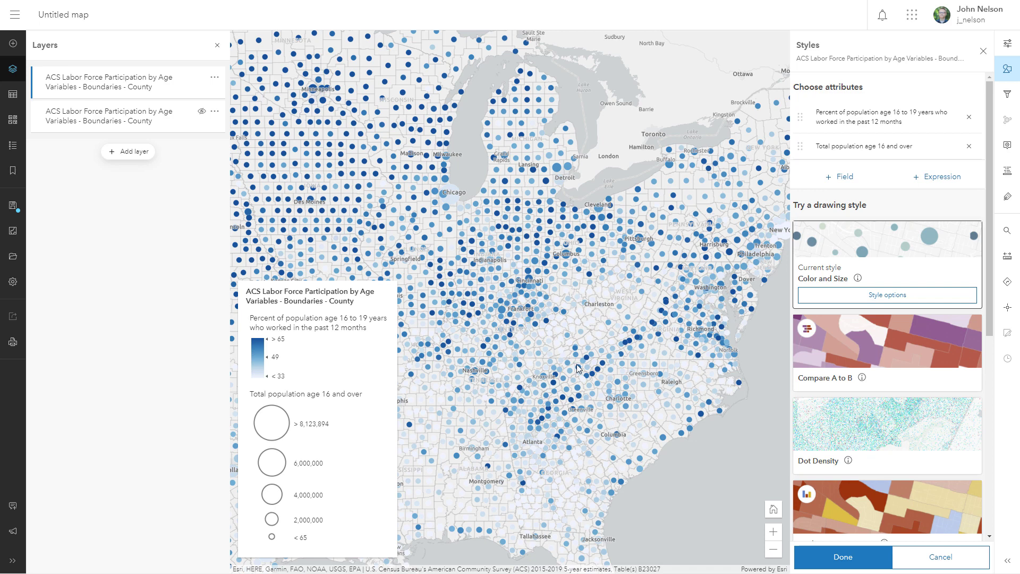
- Enable transparency by attribute in the Color and Size options, using the age 16 to 19 percent worked Margin of Error field
{"action": "left_click", "coordinate": [829, 305]}
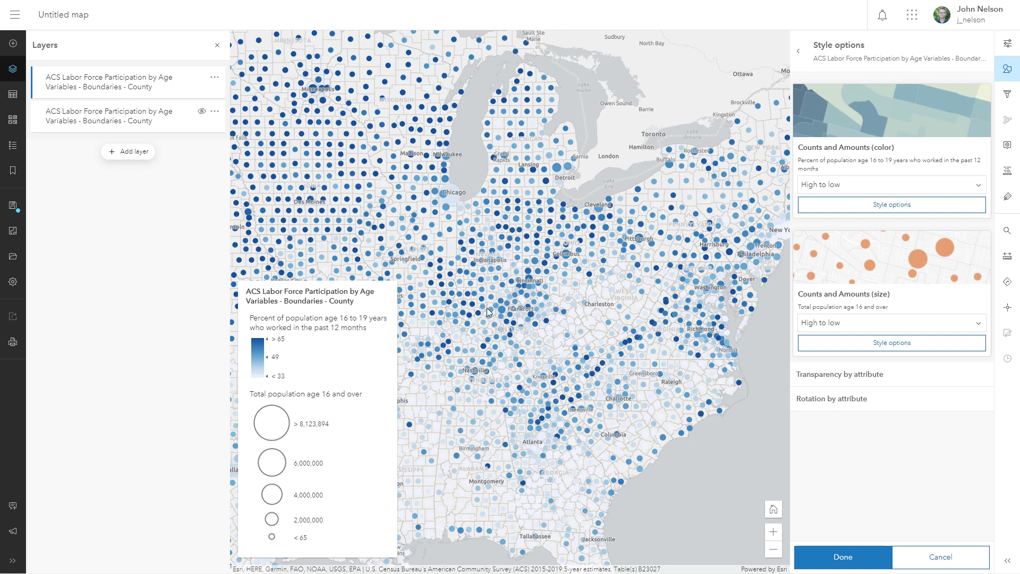
{"action": "left_click", "coordinate": [825, 380]}
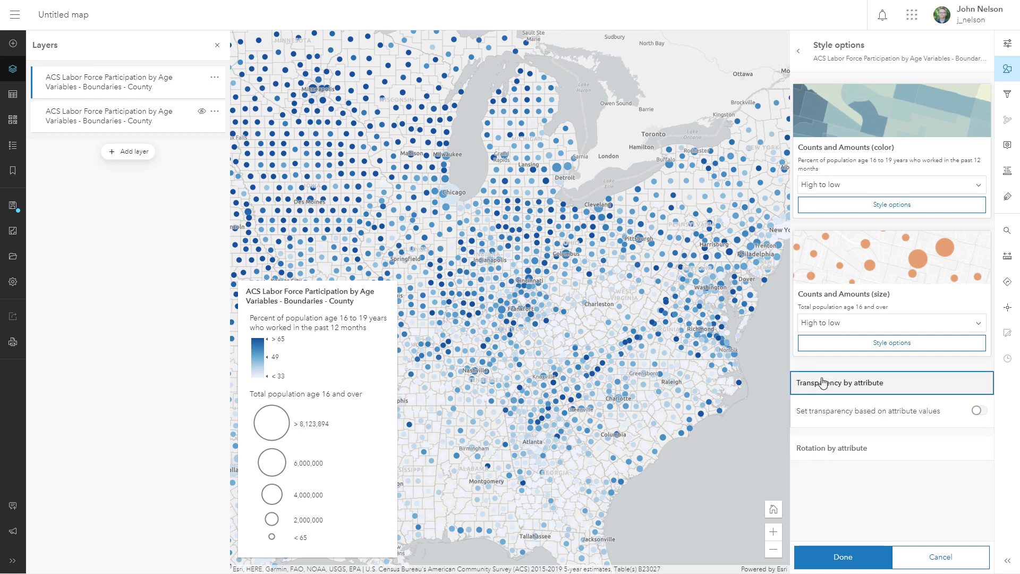
{"action": "left_click", "coordinate": [977, 410]}
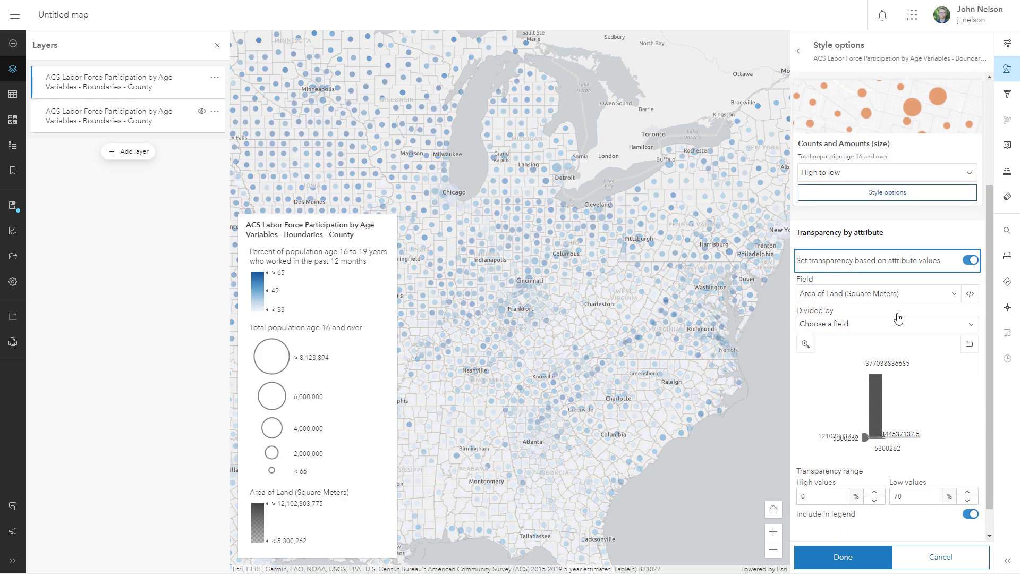
{"action": "left_click", "coordinate": [954, 299]}
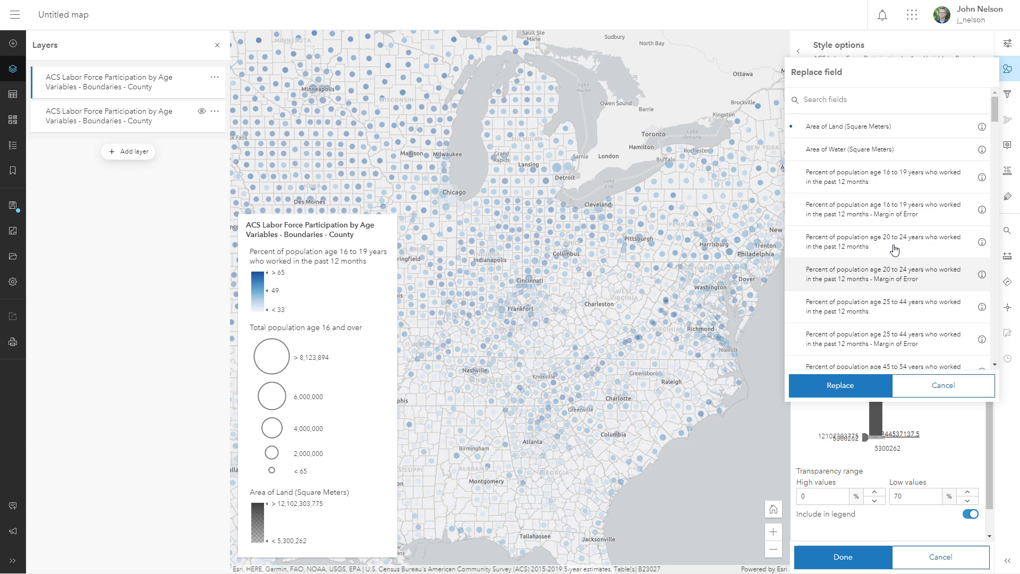
{"action": "left_click", "coordinate": [880, 220]}
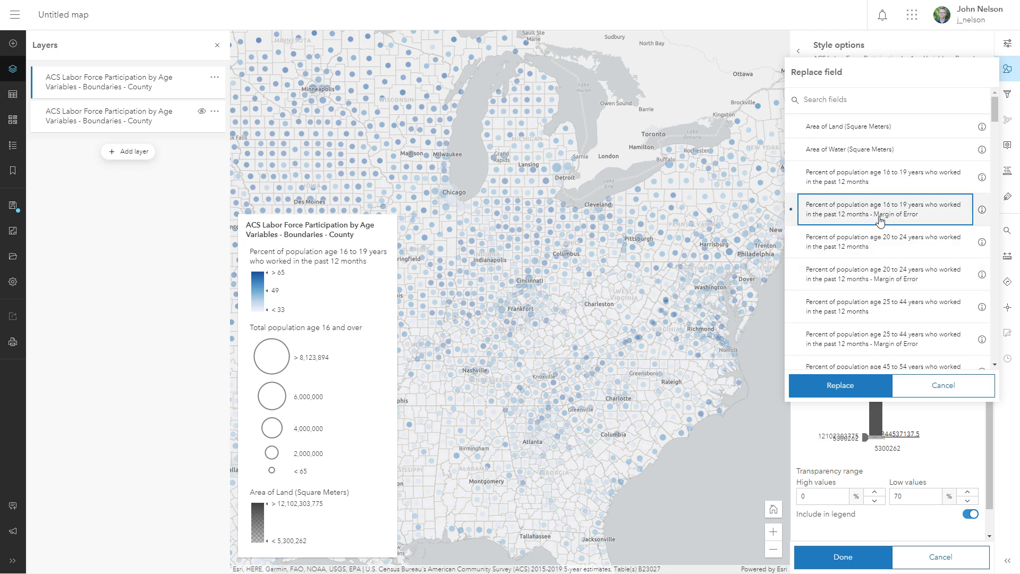
{"action": "left_click", "coordinate": [846, 397]}
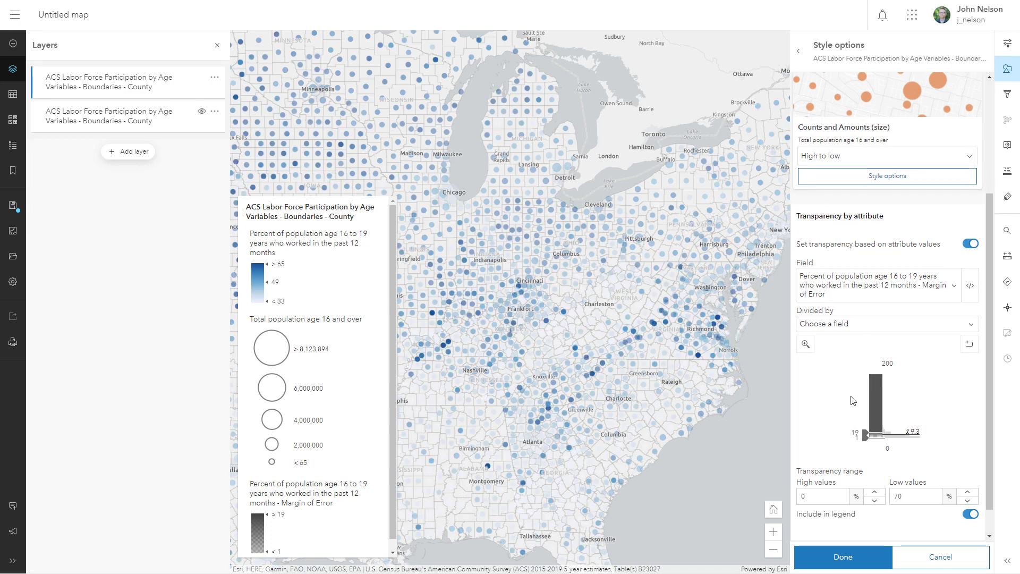
- Set the transparency range to 90% for high values and 0% for low values, then inspect the eastern and western counties
{"action": "left_click", "coordinate": [803, 495]}
{"action": "type", "text": "9"}
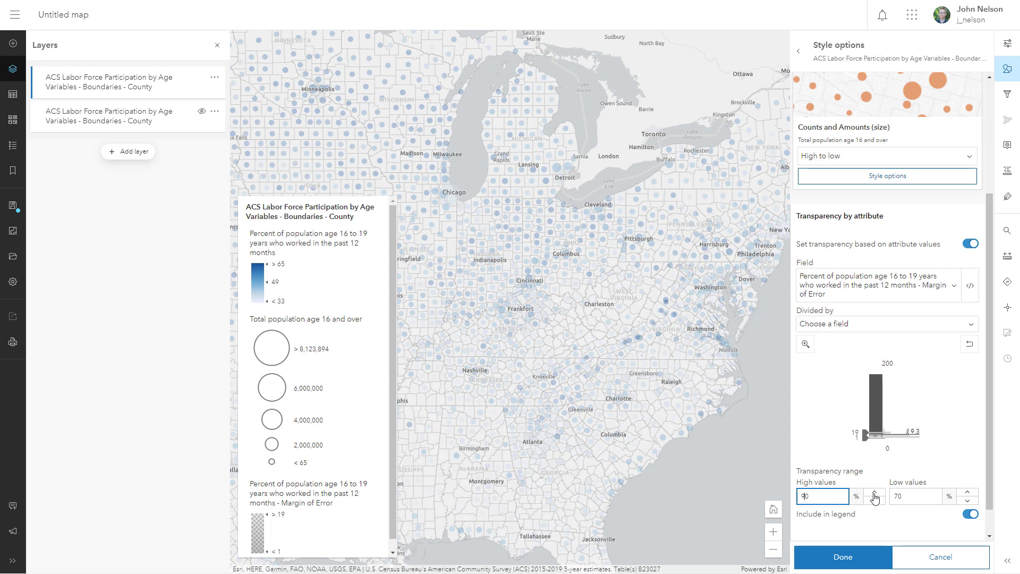
{"action": "left_click_drag", "start_coordinate": [899, 495], "coordinate": [892, 496]}
{"action": "key", "text": "BackSpace"}
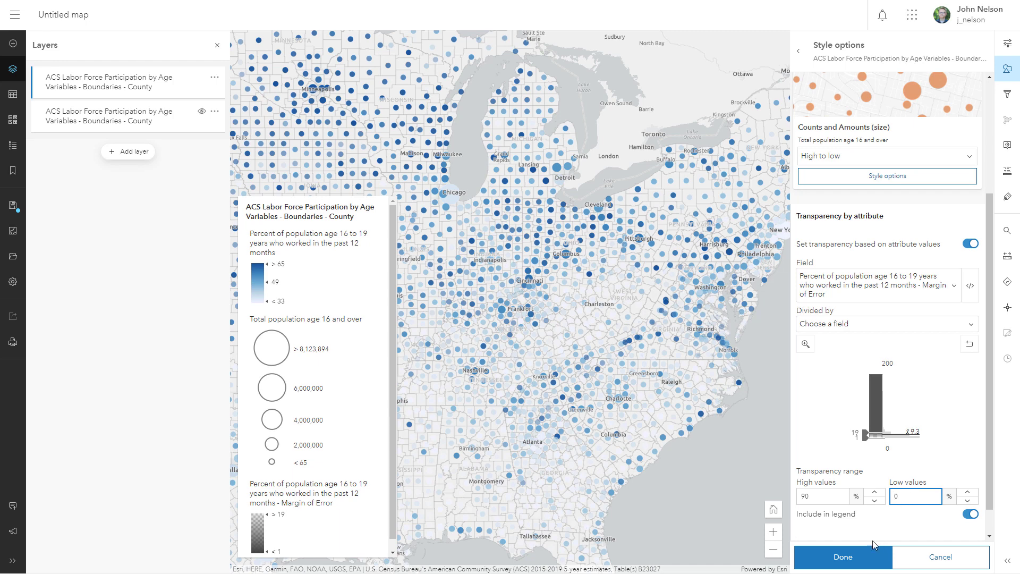
{"action": "left_click", "coordinate": [852, 554]}
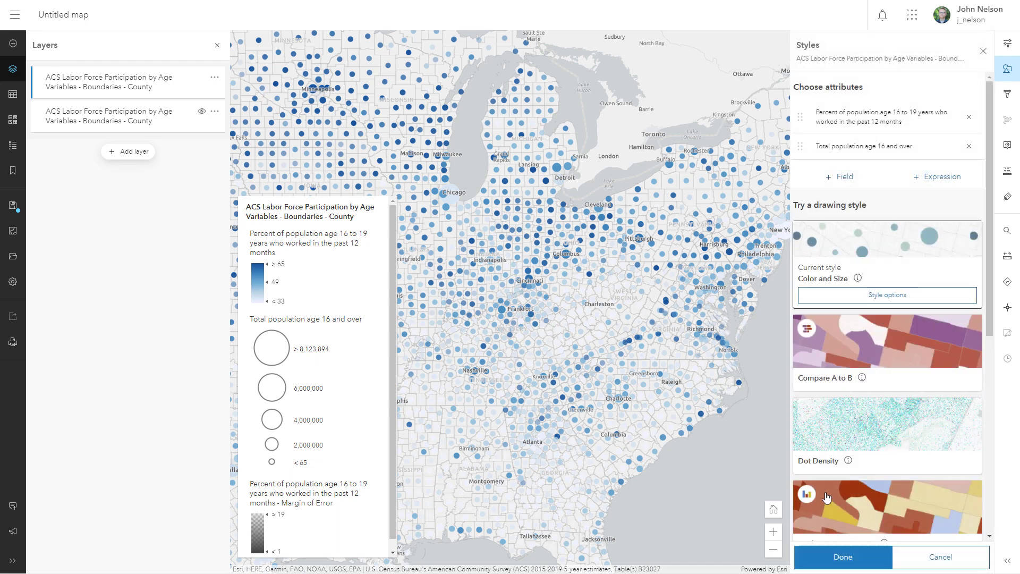
{"action": "left_click", "coordinate": [1008, 72]}
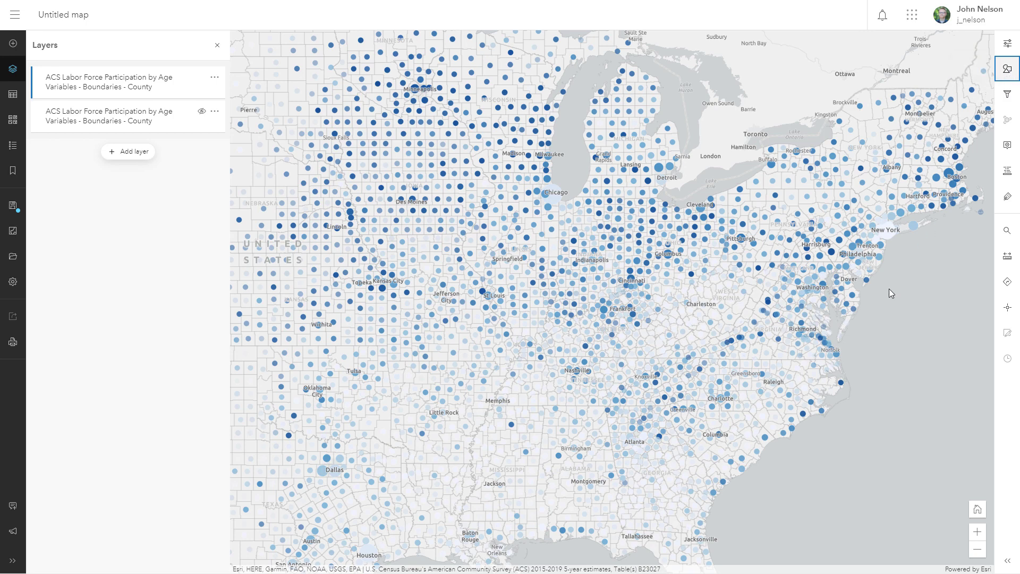
{"action": "left_click_drag", "start_coordinate": [888, 288], "coordinate": [882, 259]}
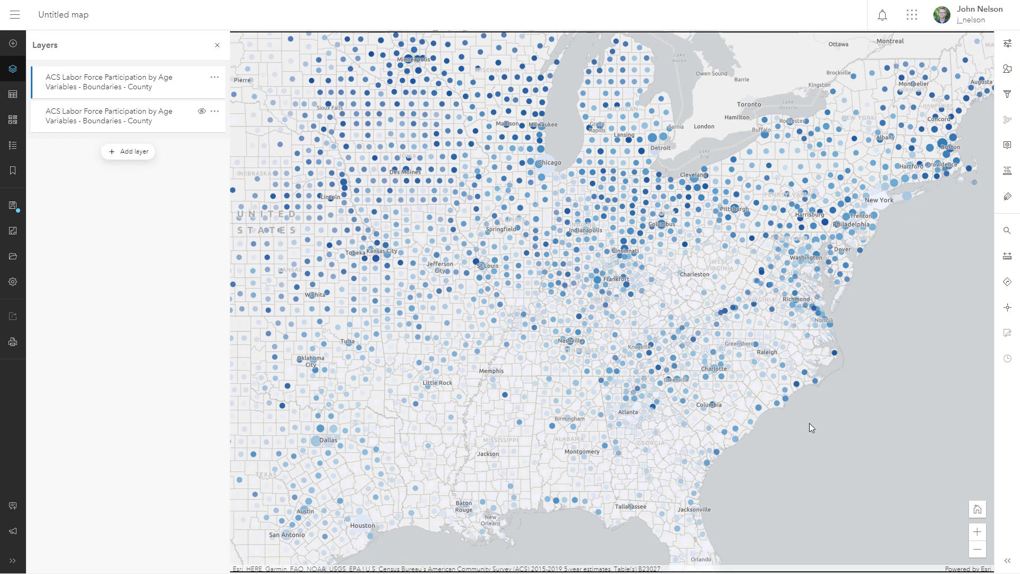
{"action": "left_click_drag", "start_coordinate": [810, 423], "coordinate": [866, 475]}
{"action": "left_click_drag", "start_coordinate": [365, 325], "coordinate": [680, 346]}
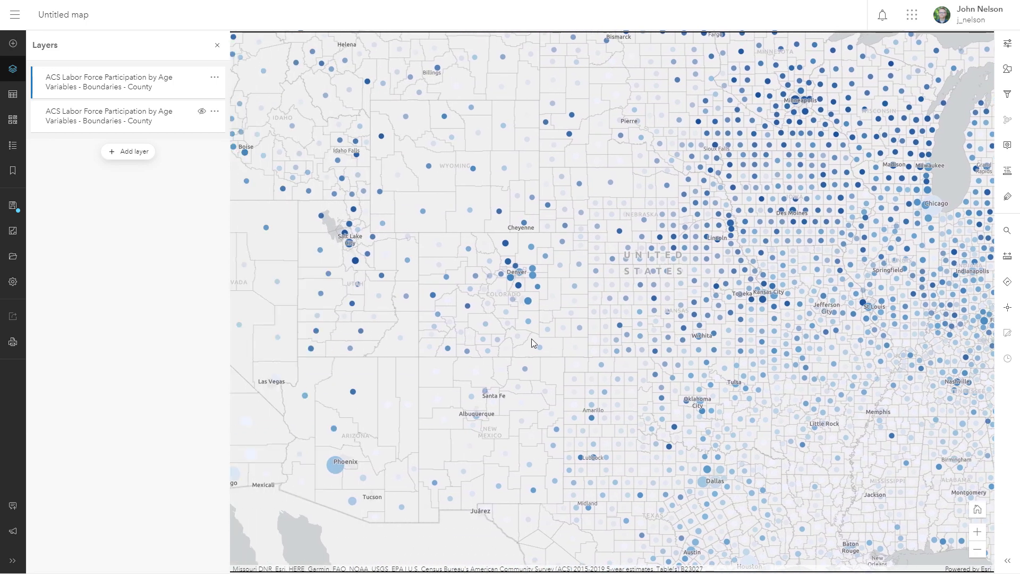
{"action": "left_click_drag", "start_coordinate": [458, 339], "coordinate": [607, 371]}
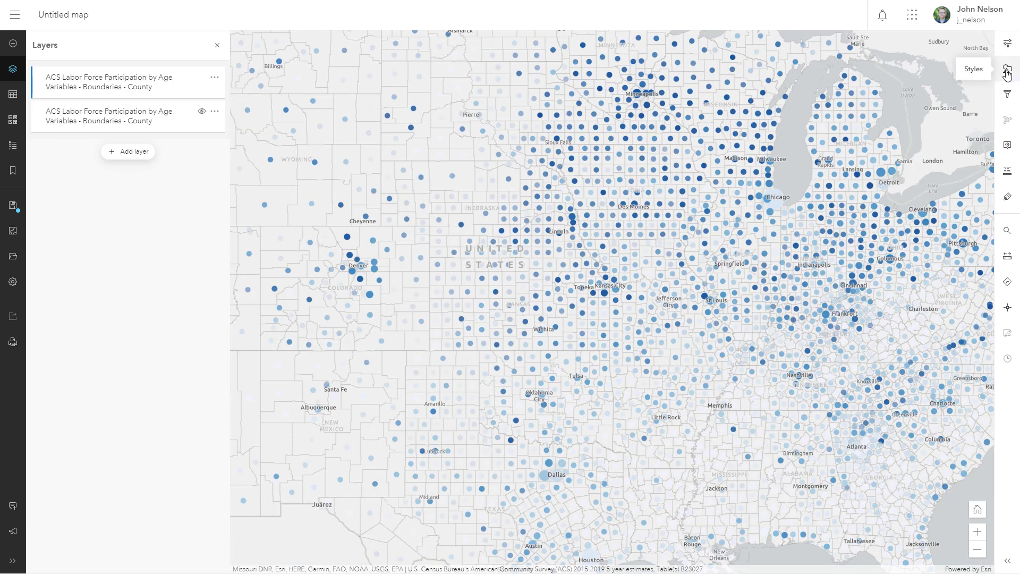
- Remove both the age 16 to 19 percent and total population attributes from the upper layer's styling
{"action": "left_click", "coordinate": [1007, 74]}
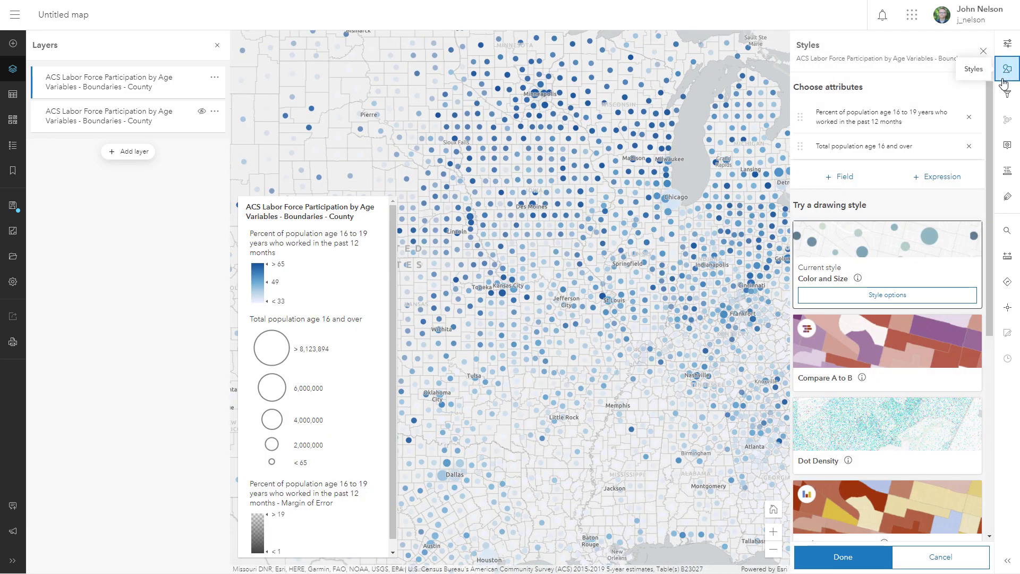
{"action": "left_click", "coordinate": [969, 146]}
{"action": "left_click", "coordinate": [968, 120]}
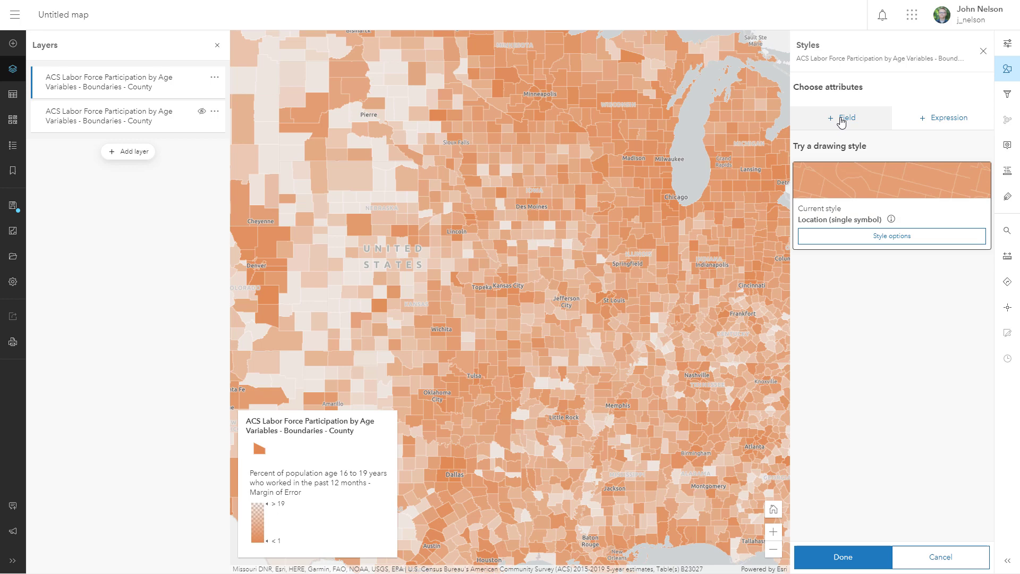
- Add the percent who worked in the past 12 months for ages 16 to 19 and 65 years and over as styling attributes
{"action": "left_click", "coordinate": [840, 120]}
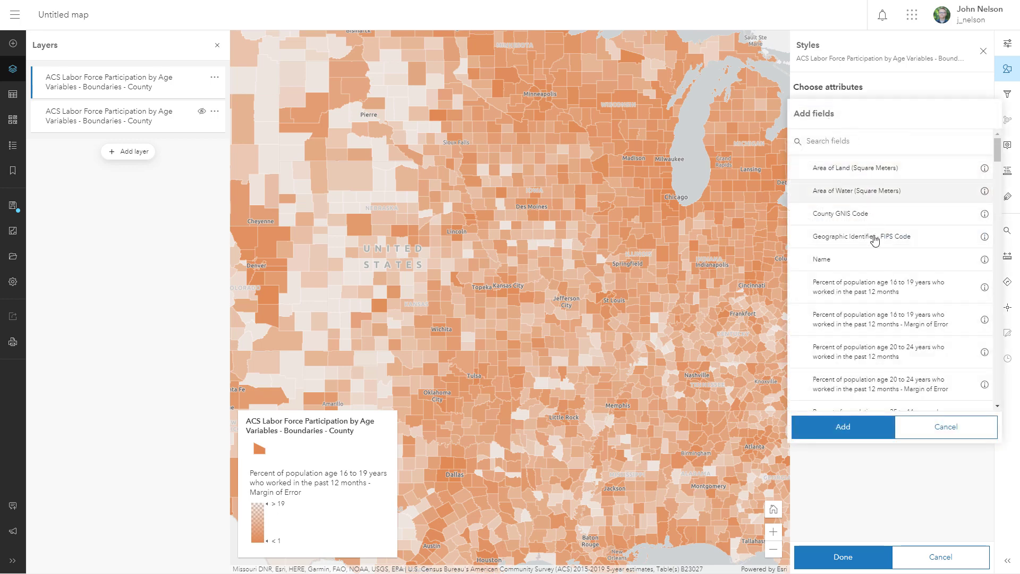
{"action": "left_click", "coordinate": [870, 290]}
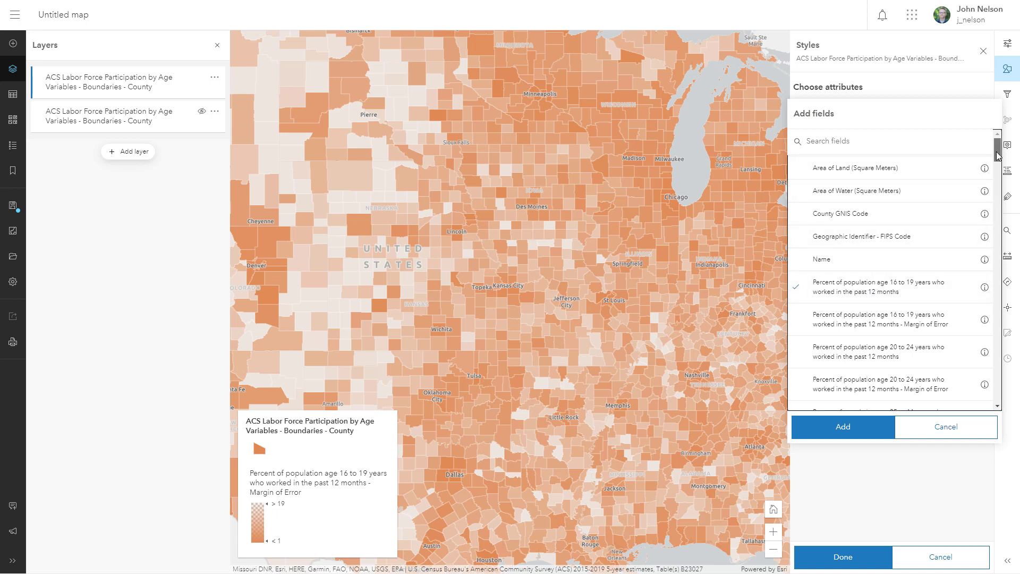
{"action": "left_click_drag", "start_coordinate": [997, 155], "coordinate": [997, 186]}
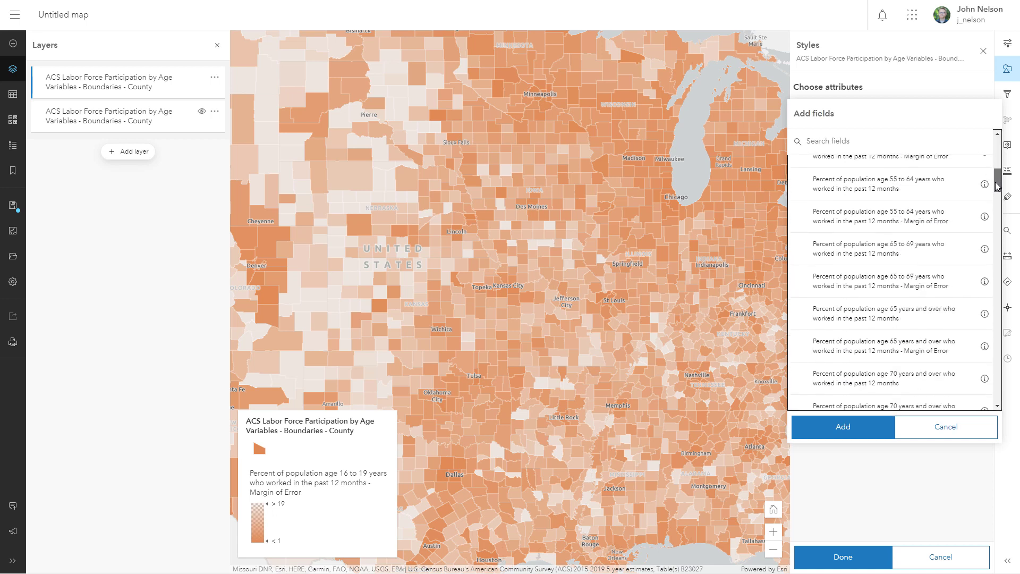
{"action": "scroll", "coordinate": [997, 186], "scroll_direction": "down", "scroll_amount": 1}
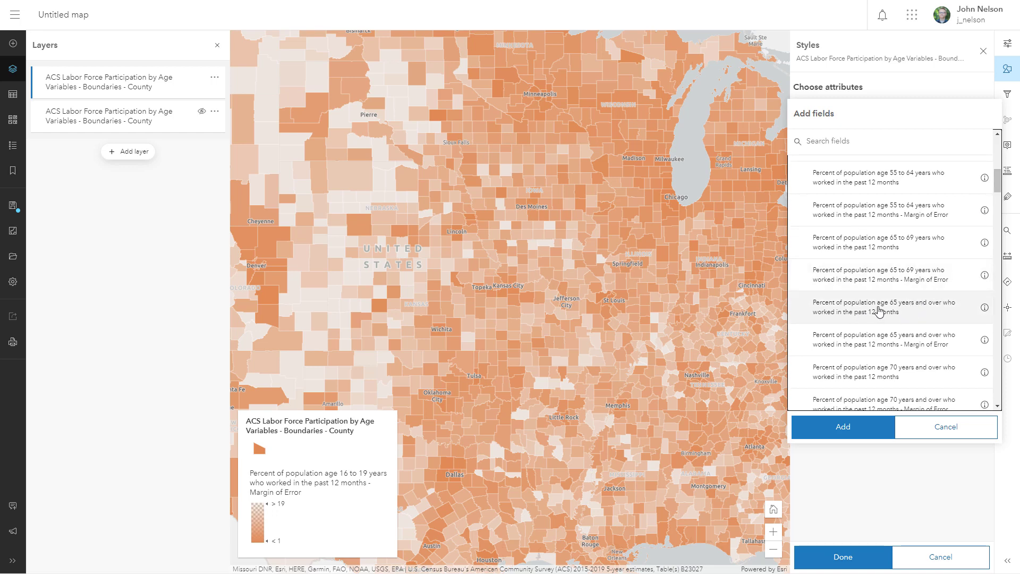
{"action": "left_click", "coordinate": [852, 315]}
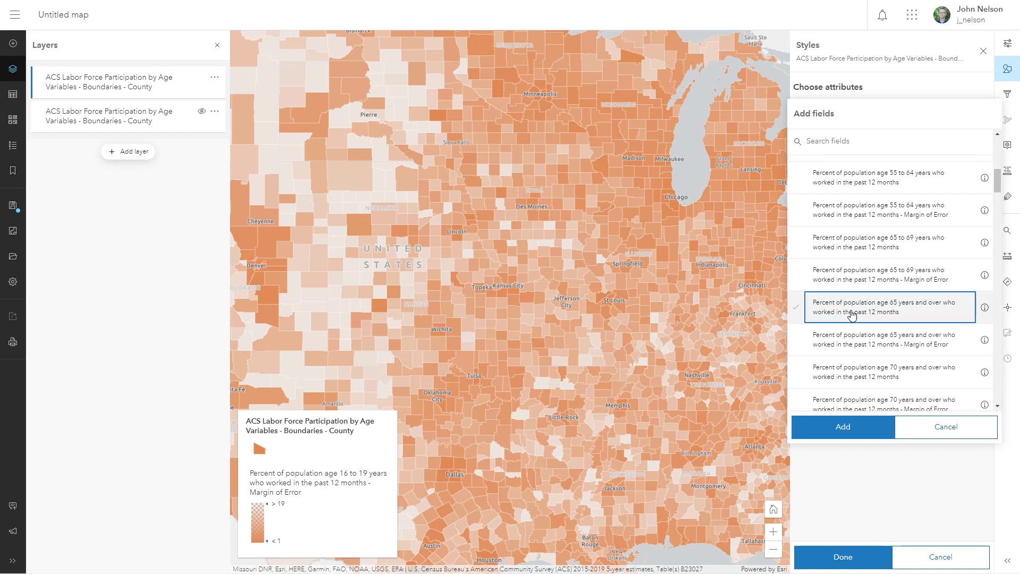
{"action": "left_click", "coordinate": [841, 427]}
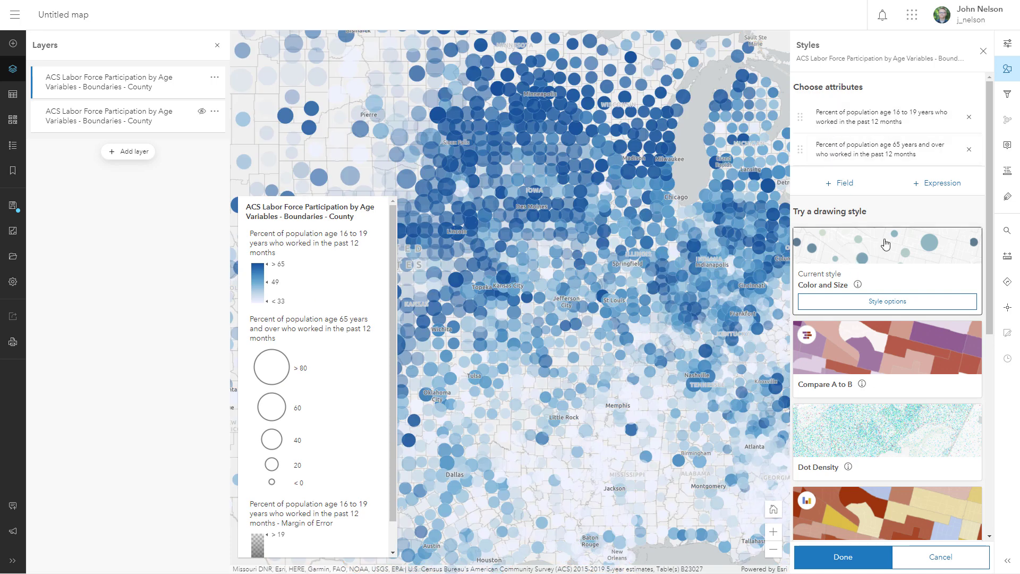
- Apply the Relationship drawing style to the two age-group attributes and inspect the counties across the whole United States
{"action": "scroll", "coordinate": [990, 340], "scroll_direction": "down", "scroll_amount": 3}
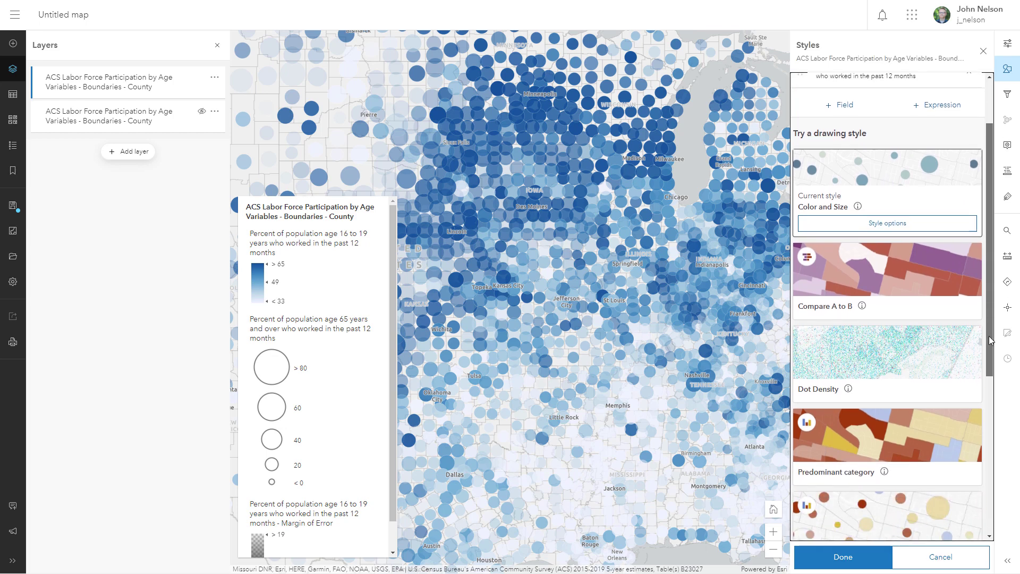
{"action": "left_click_drag", "start_coordinate": [989, 340], "coordinate": [1019, 485]}
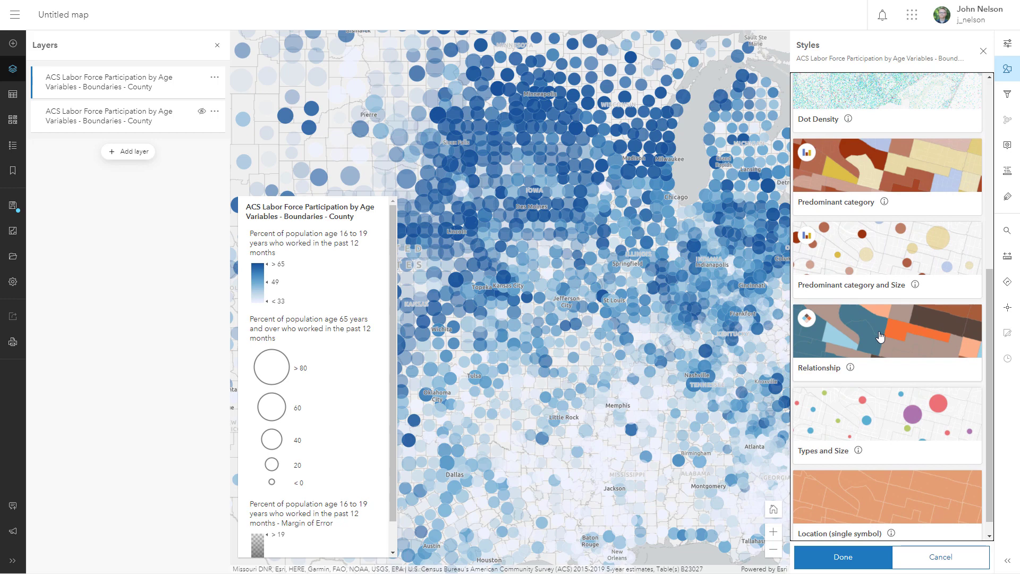
{"action": "left_click", "coordinate": [880, 336]}
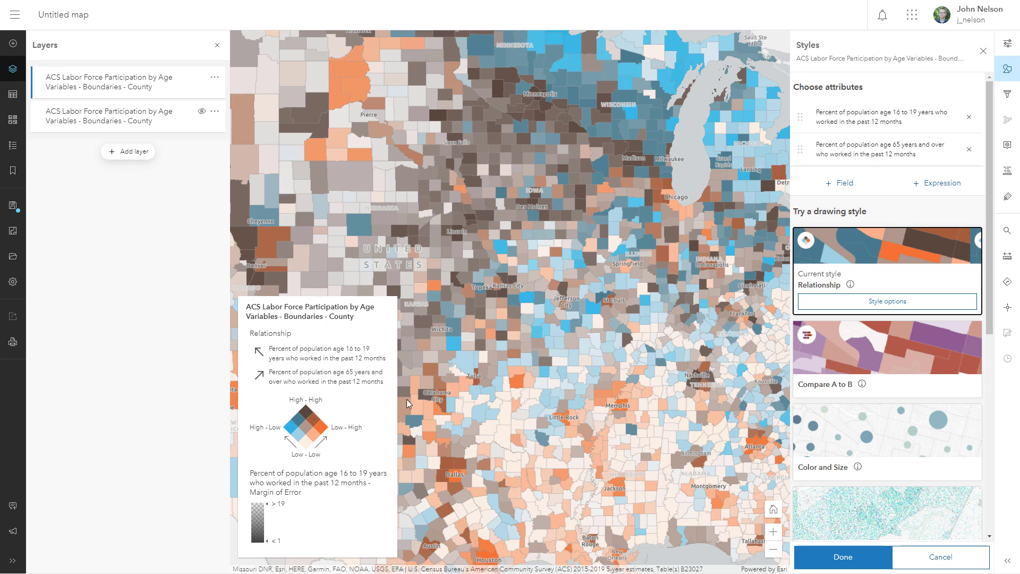
{"action": "scroll", "coordinate": [549, 332], "scroll_direction": "down", "scroll_amount": 2}
{"action": "left_click_drag", "start_coordinate": [506, 450], "coordinate": [513, 442]}
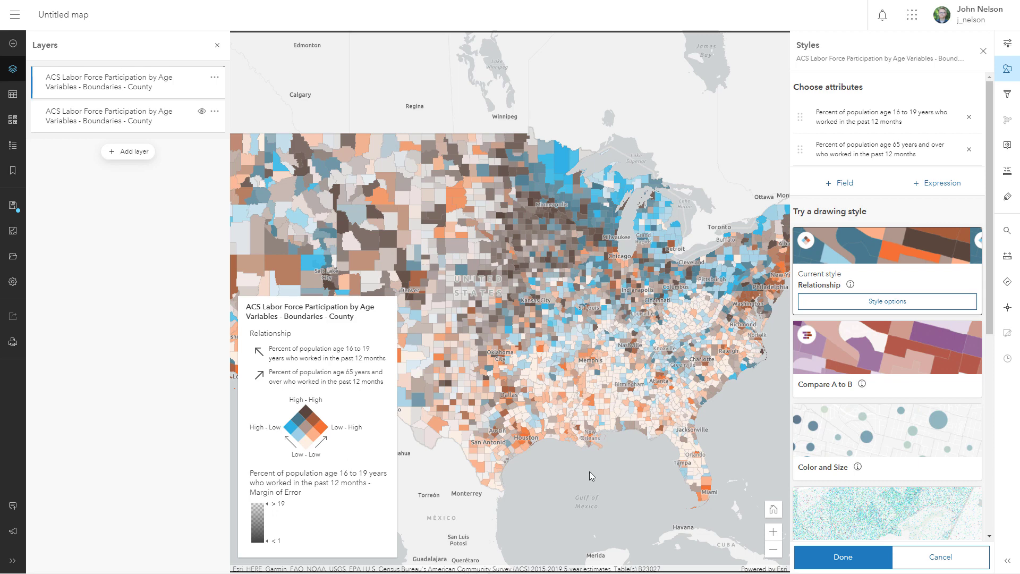
{"action": "left_click_drag", "start_coordinate": [589, 470], "coordinate": [601, 472]}
{"action": "left_click", "coordinate": [1007, 69]}
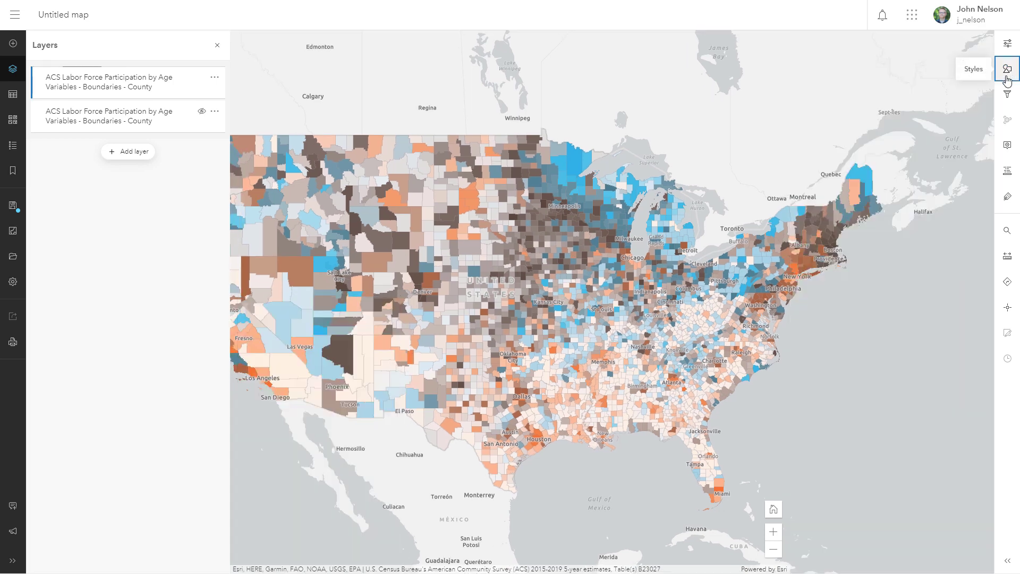
{"action": "left_click_drag", "start_coordinate": [714, 470], "coordinate": [703, 476]}
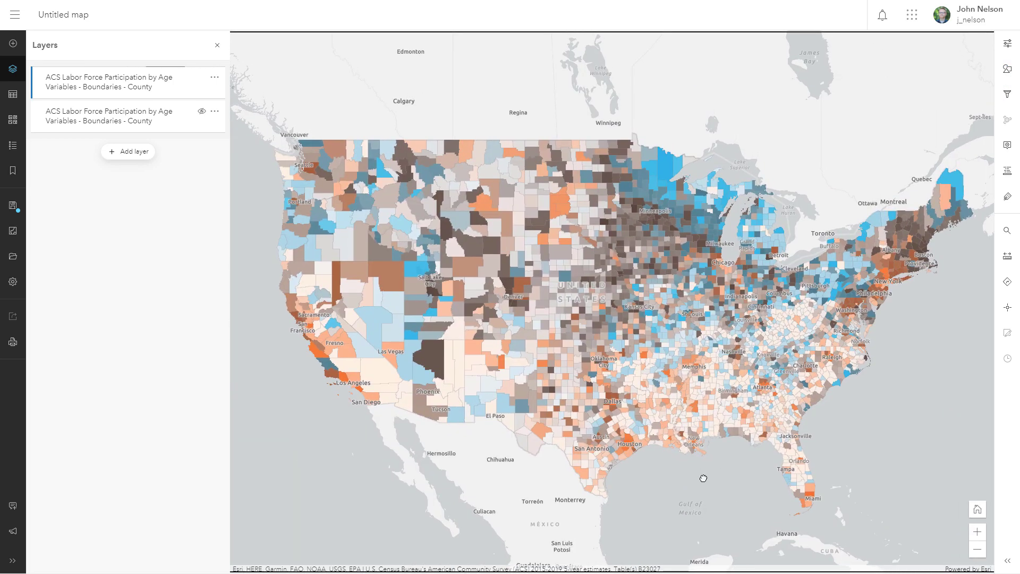